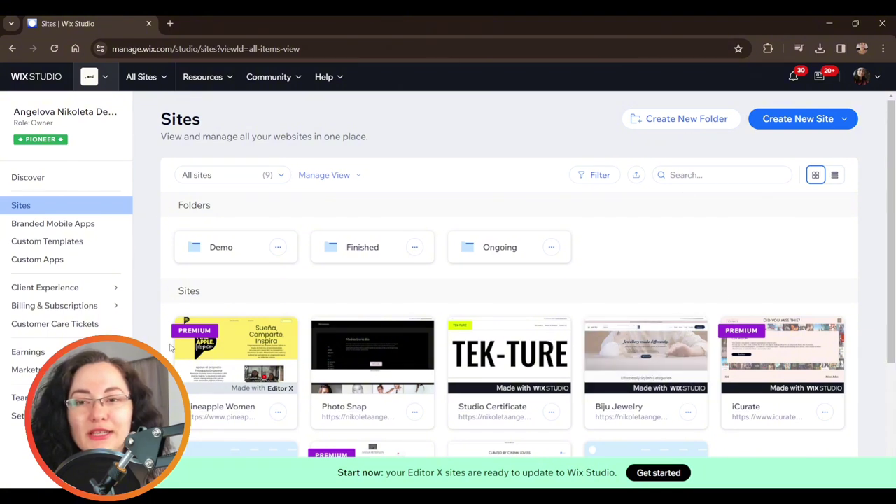
Browse the Sites dashboard, viewing the new-site options without creating a site
drag(157, 121, 204, 120)
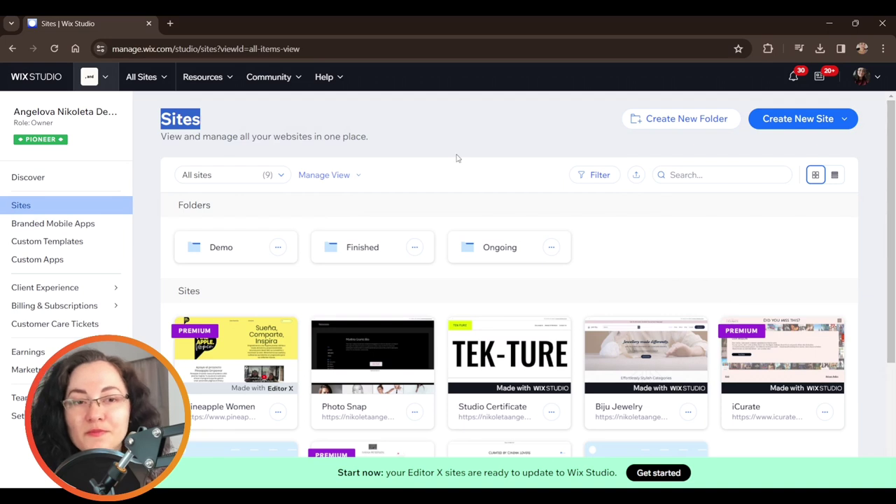
click(511, 133)
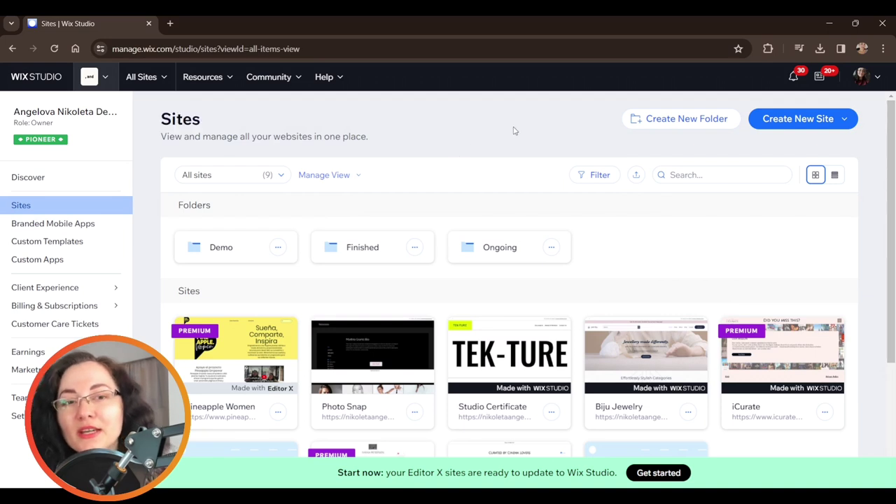
click(846, 119)
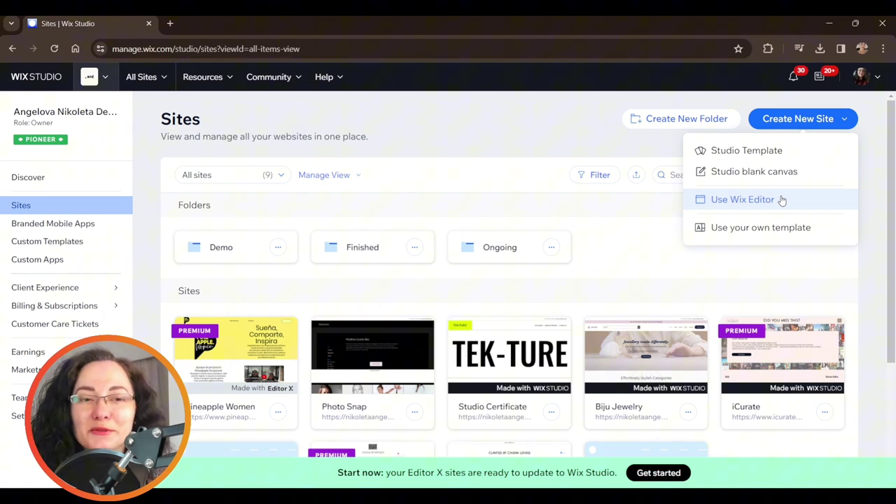
click(497, 140)
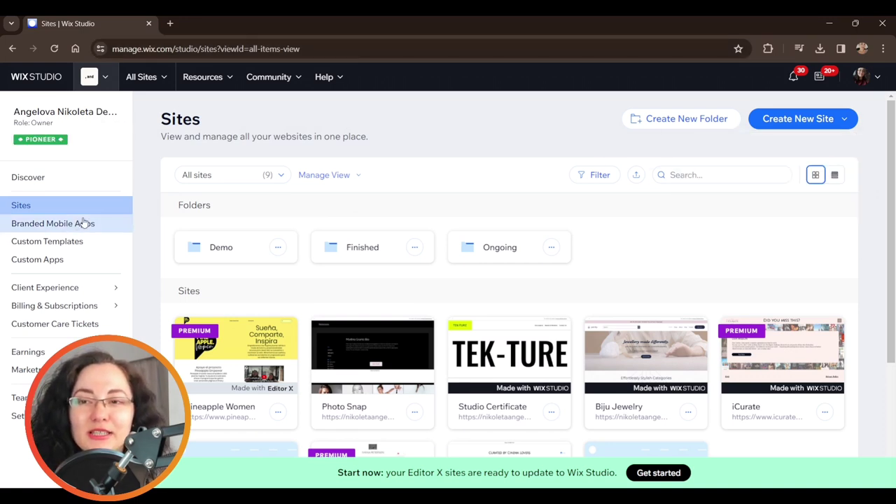
mouse_move(67, 122)
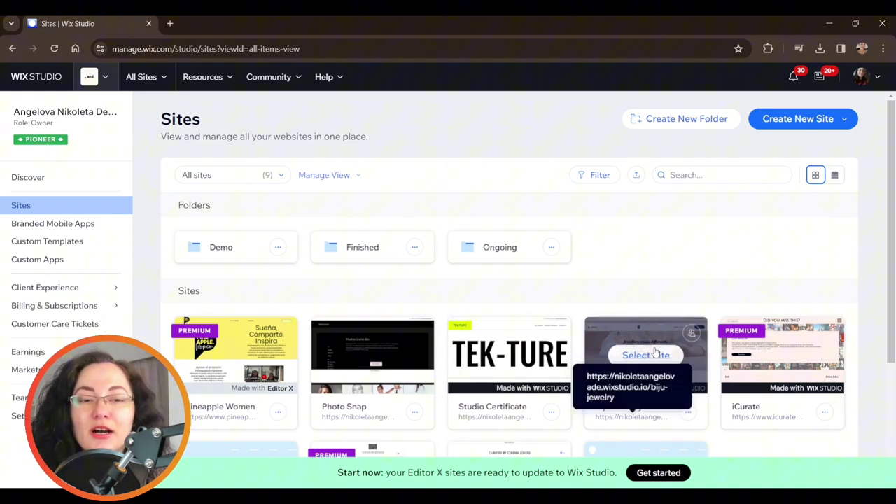
scroll(654, 353, down, 3)
scroll(658, 360, up, 3)
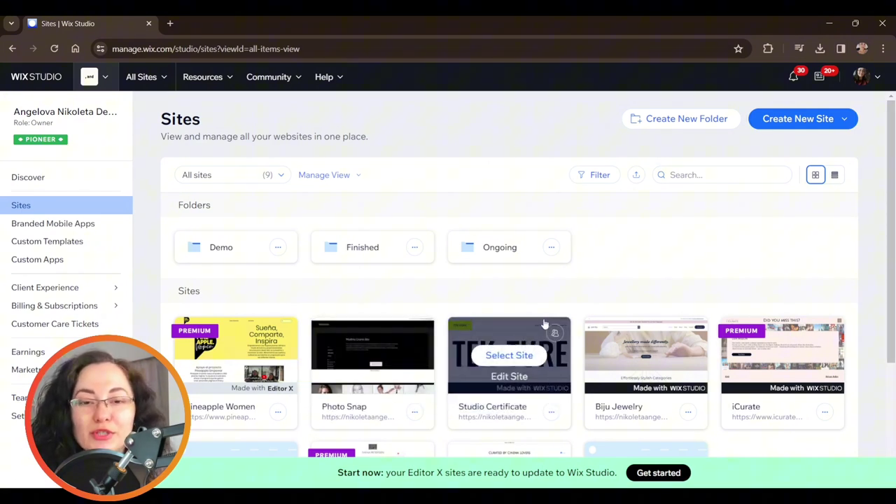
Check the Studio Certificate site's collaborators and open the Roles & Permissions help article in a new tab
click(555, 332)
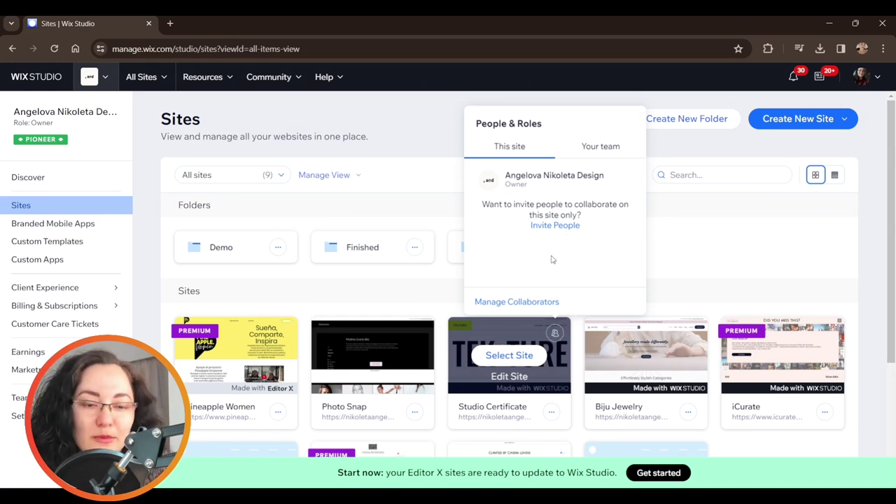
mouse_move(828, 333)
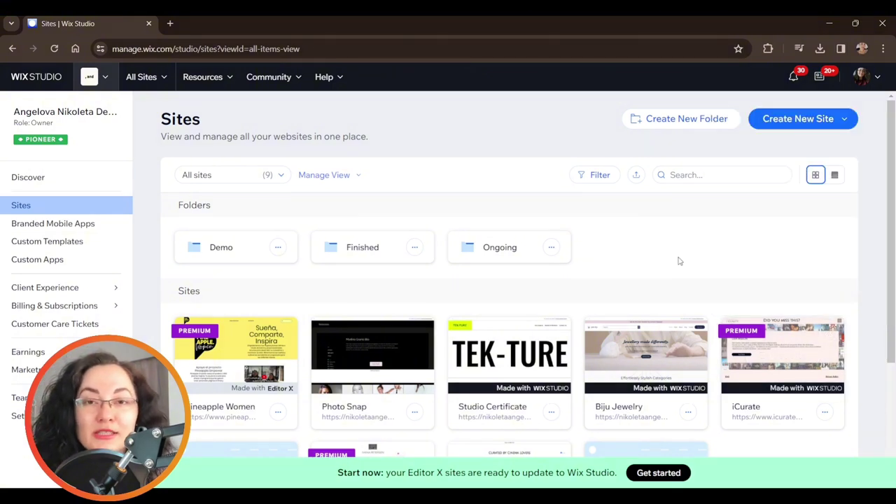
scroll(771, 261, down, 2)
scroll(771, 266, down, 1)
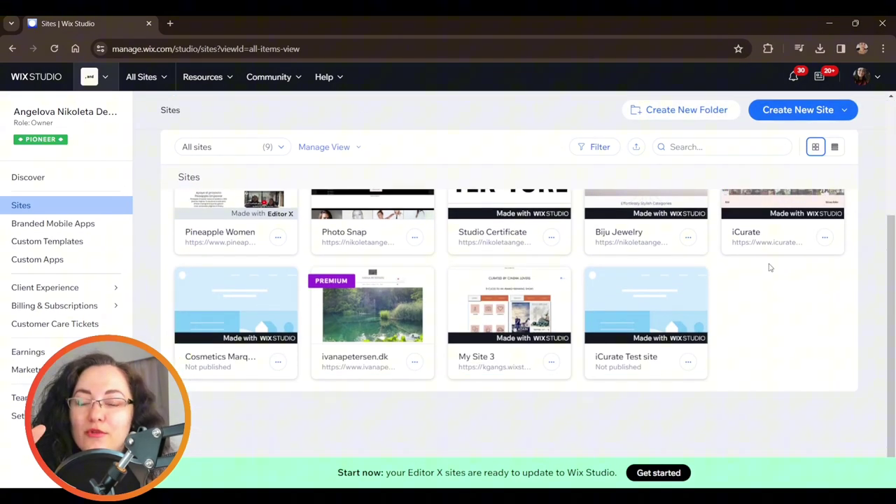
scroll(771, 273, up, 3)
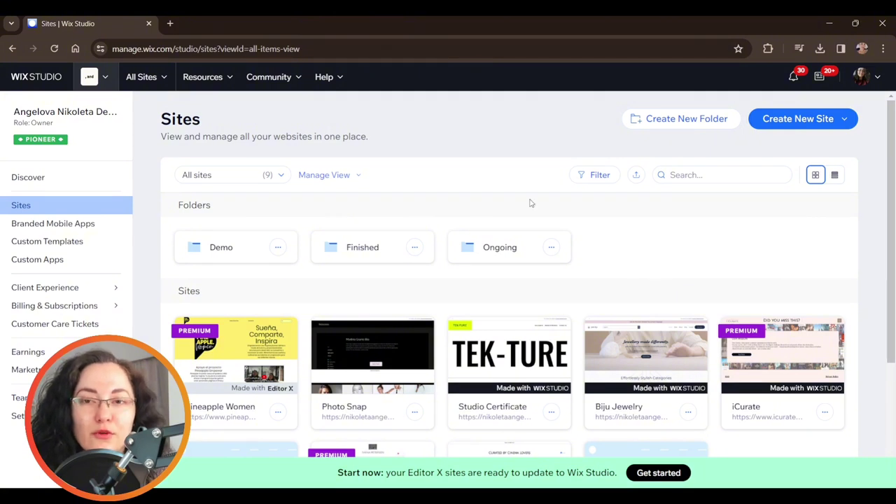
scroll(611, 258, down, 1)
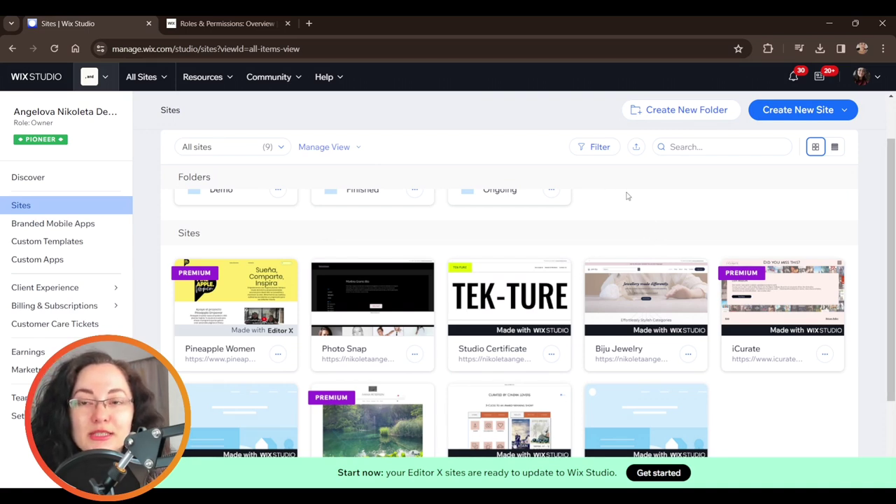
Read through the role tables in the Roles & Permissions: Overview article, then close its tab with Ctrl+W
click(224, 23)
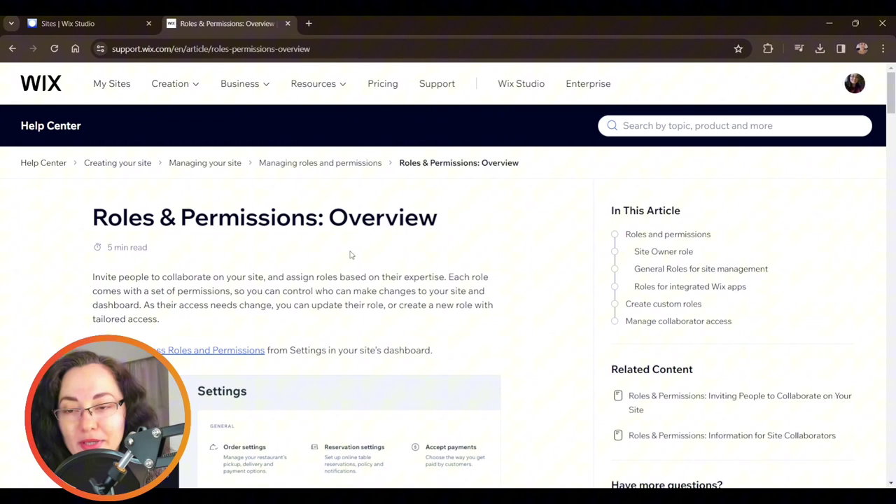
scroll(429, 301, down, 10)
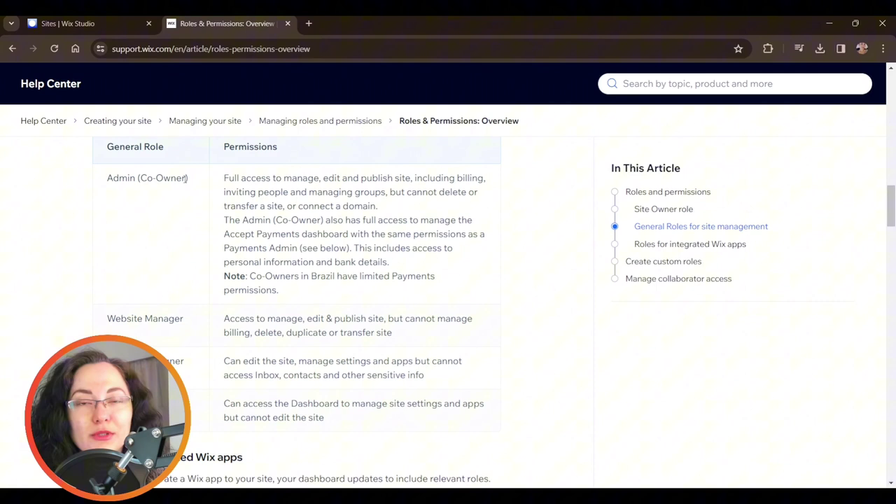
scroll(161, 319, down, 1)
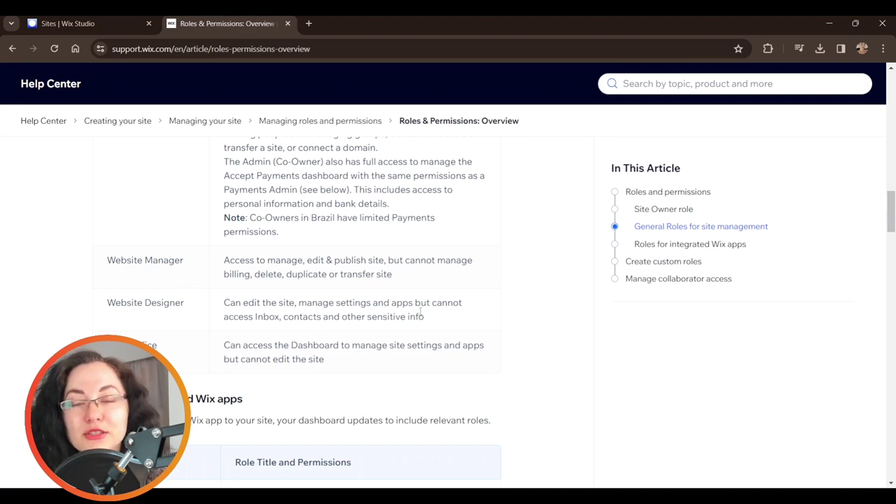
scroll(189, 349, down, 1)
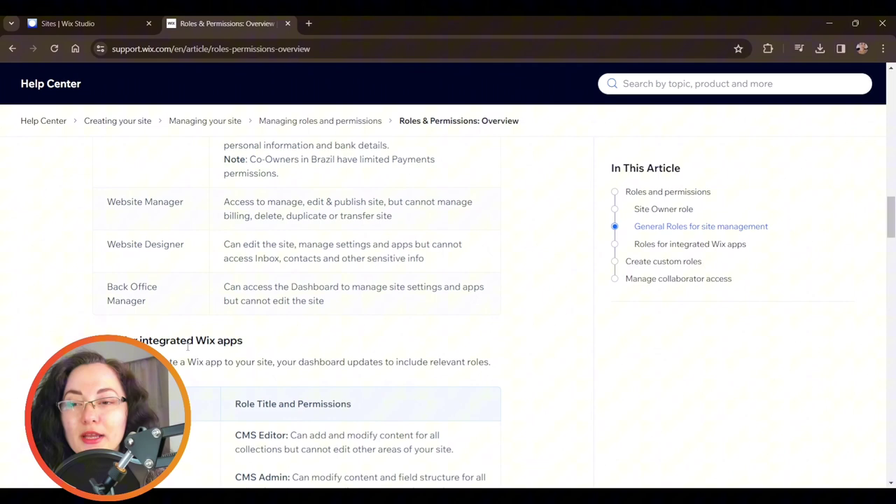
scroll(200, 308, down, 5)
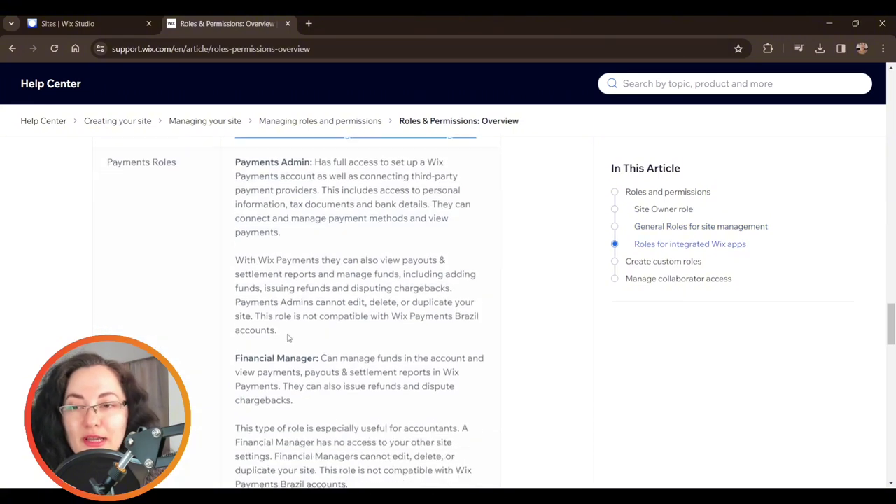
scroll(287, 339, down, 1)
scroll(252, 347, up, 8)
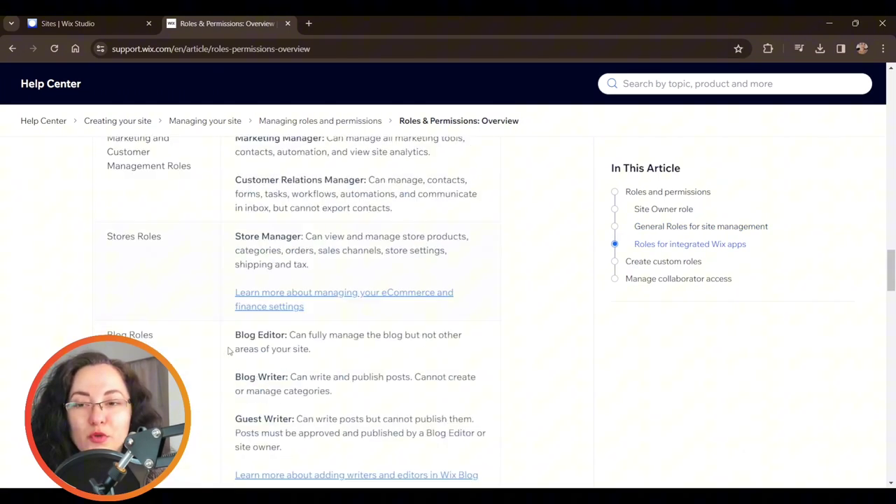
scroll(227, 350, up, 3)
scroll(248, 369, up, 1)
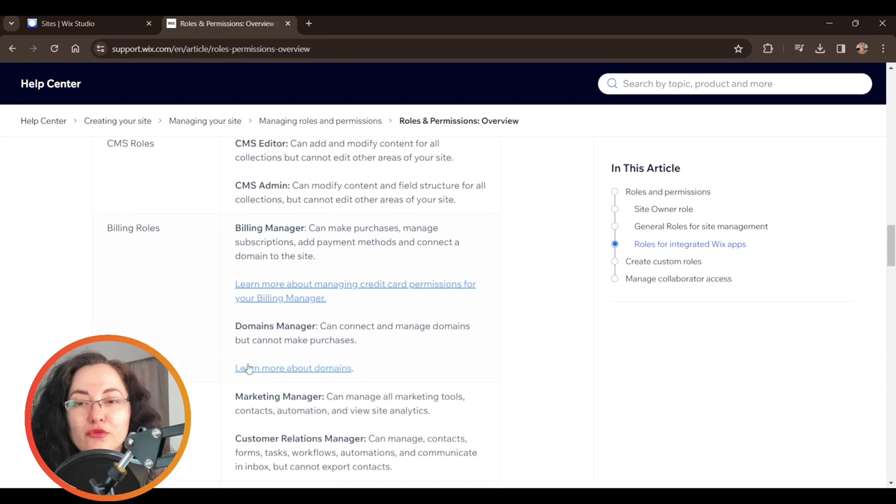
scroll(249, 369, up, 15)
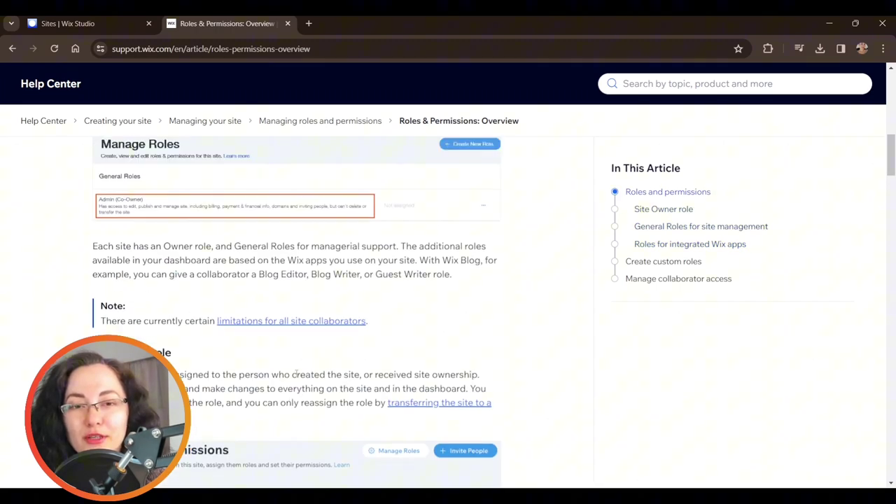
scroll(297, 375, up, 5)
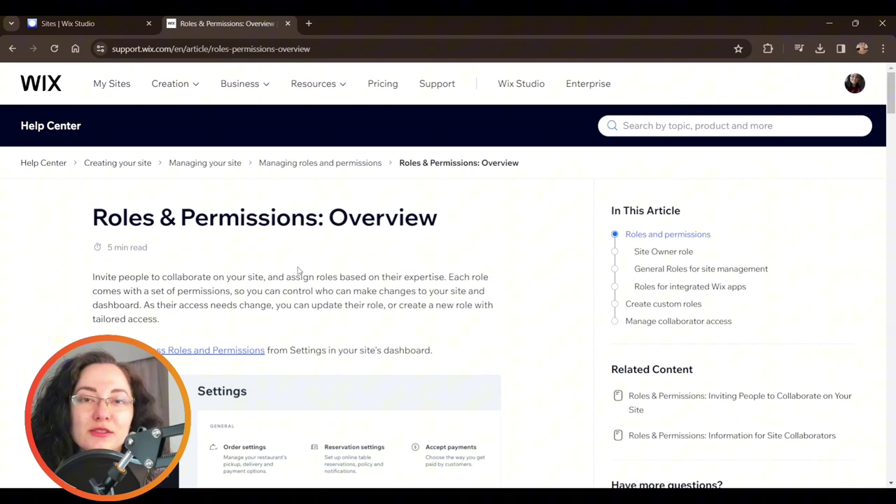
key(ctrl+w)
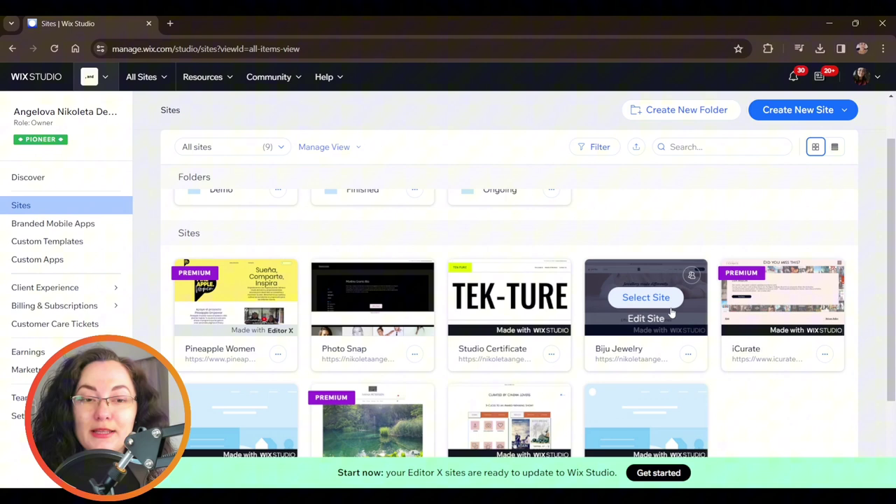
Check the Biju Jewelry collaborators, then launch Biju Jewelry in the Wix Studio editor
click(691, 276)
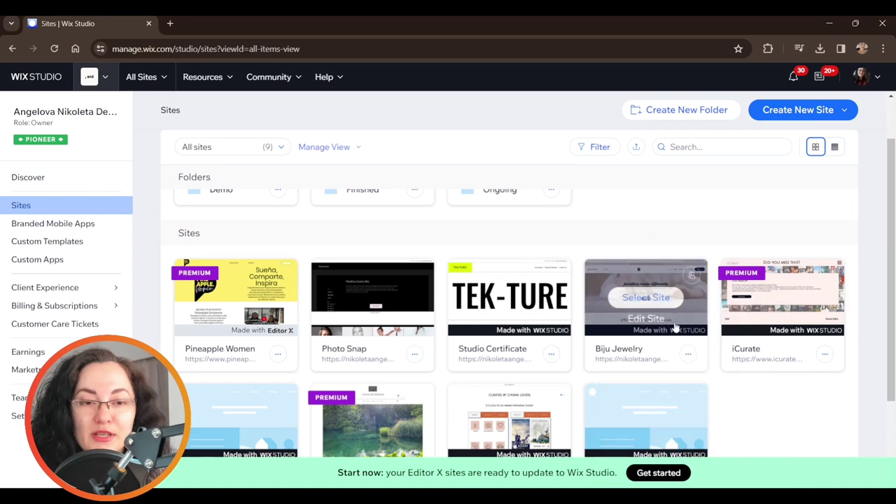
click(646, 319)
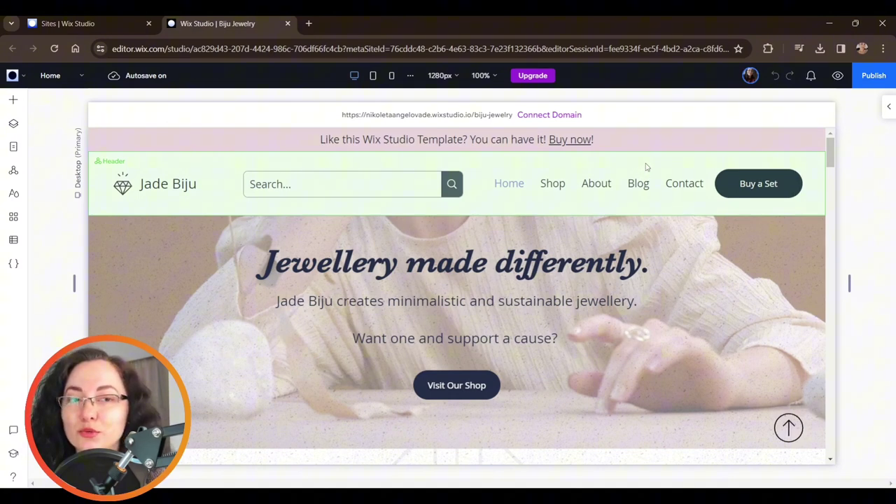
click(750, 77)
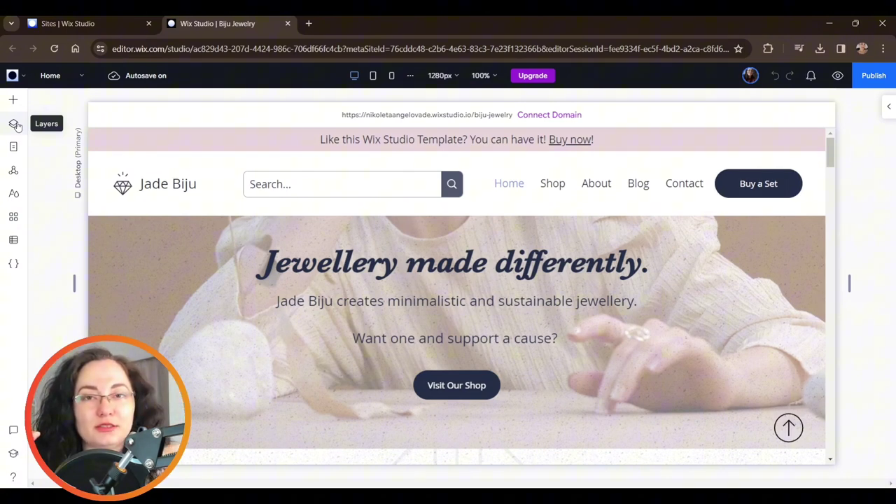
Open the Layers hierarchy, select the Home page and its more-actions menu, then close Layers
click(15, 124)
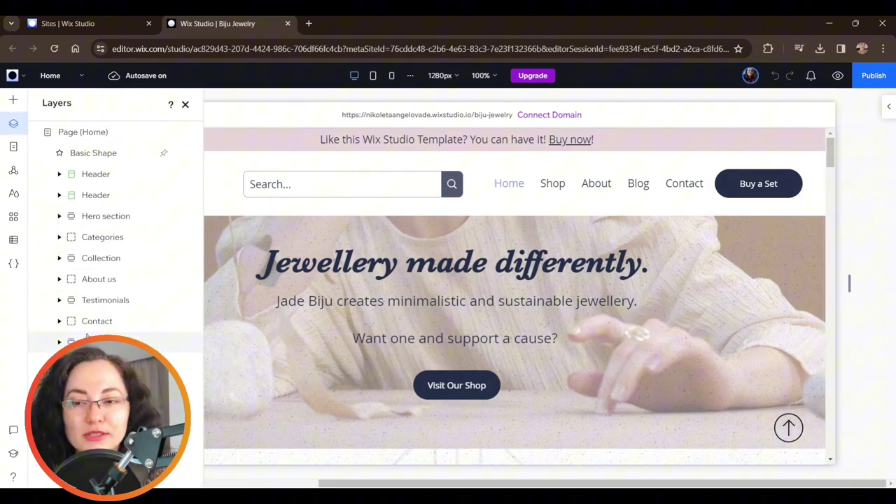
click(95, 131)
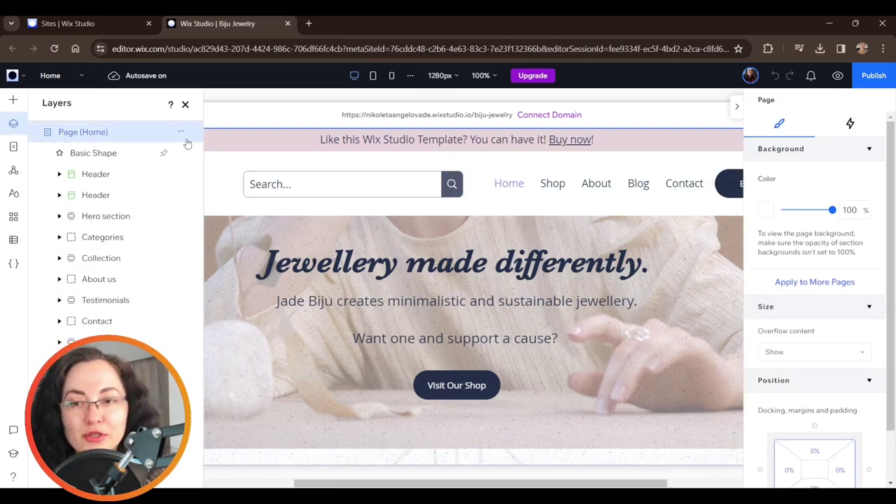
click(180, 132)
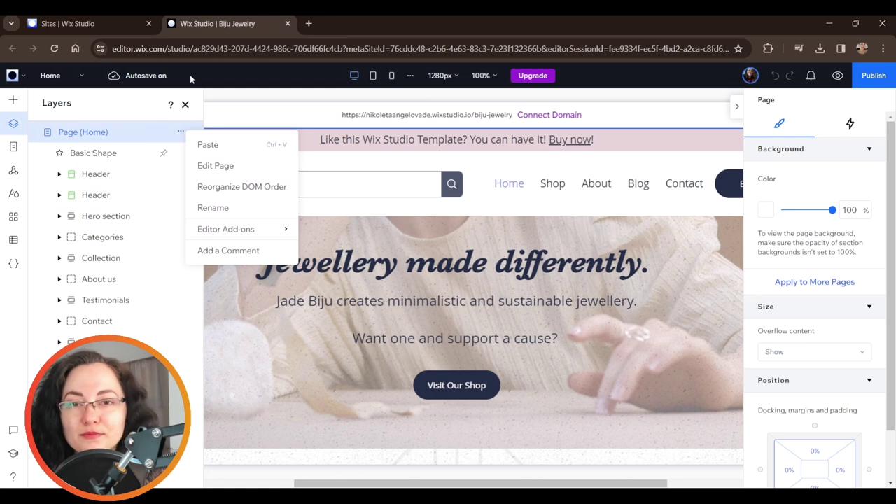
click(185, 104)
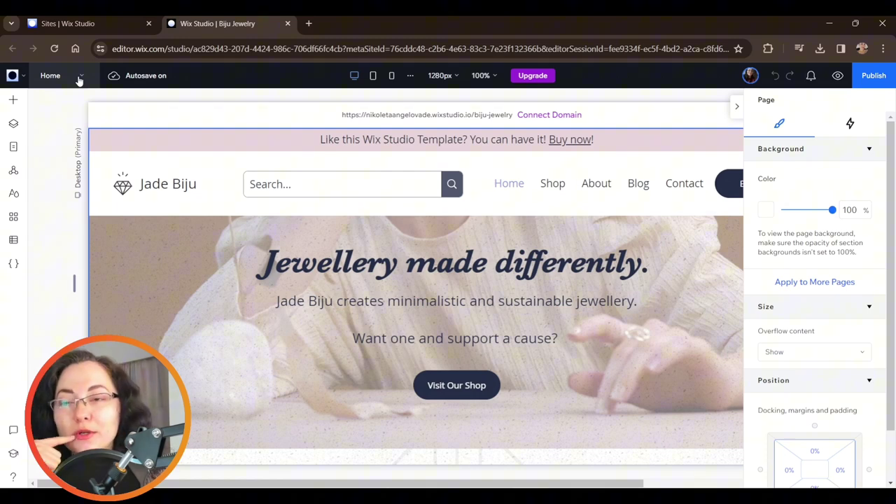
Pick Shop from the page list and show its Header, Hero section, All products and Footer layers
click(79, 82)
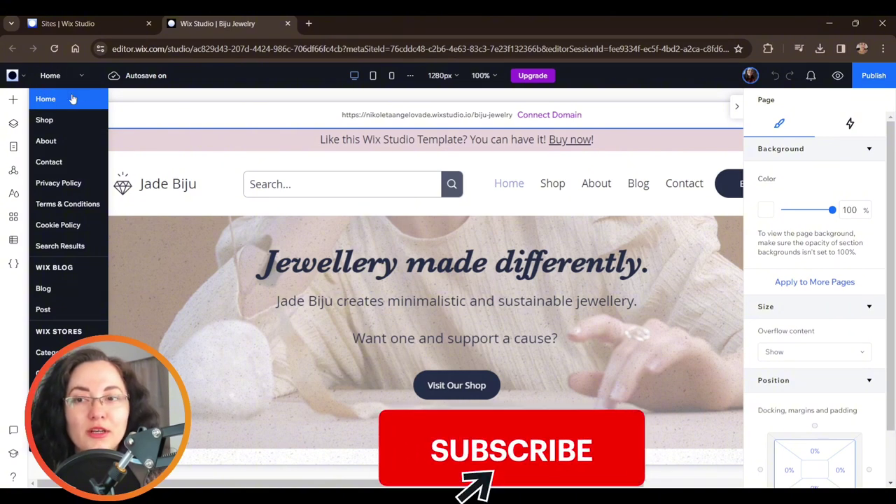
click(44, 121)
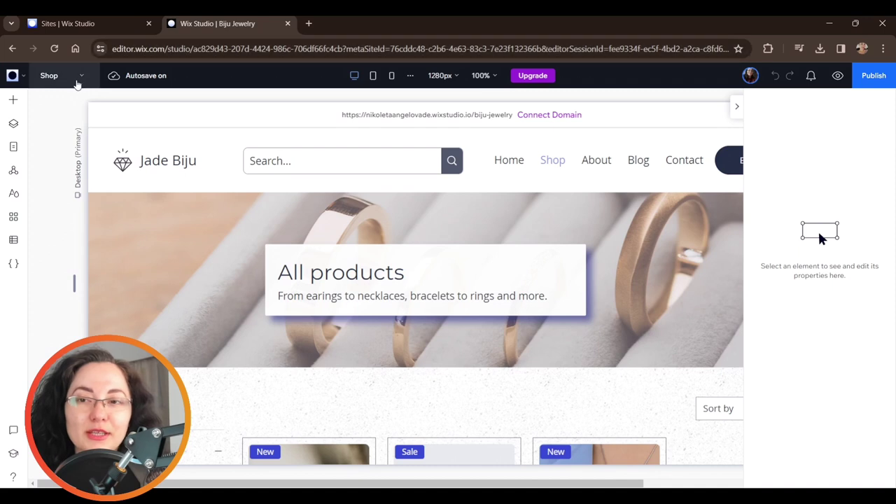
click(79, 76)
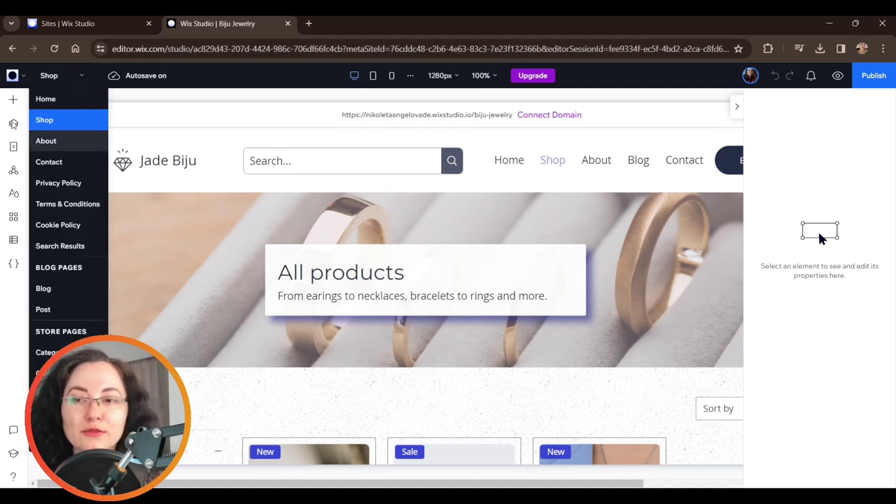
click(13, 125)
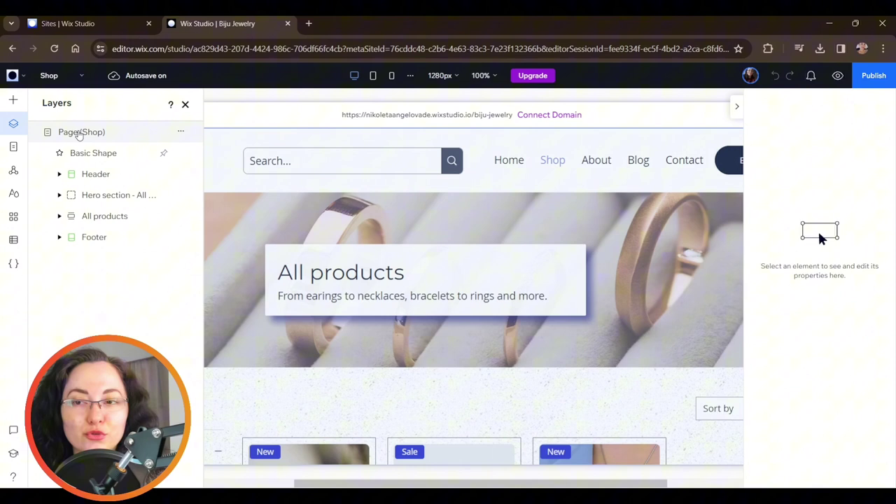
click(14, 147)
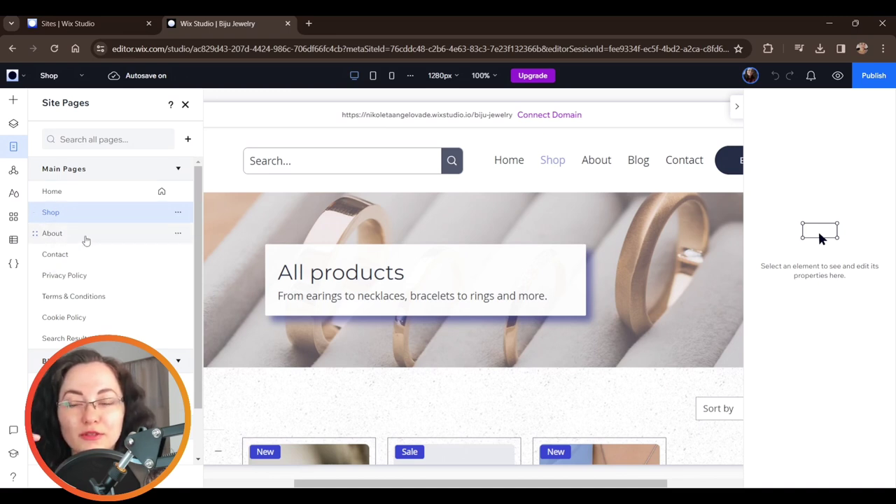
scroll(112, 301, down, 1)
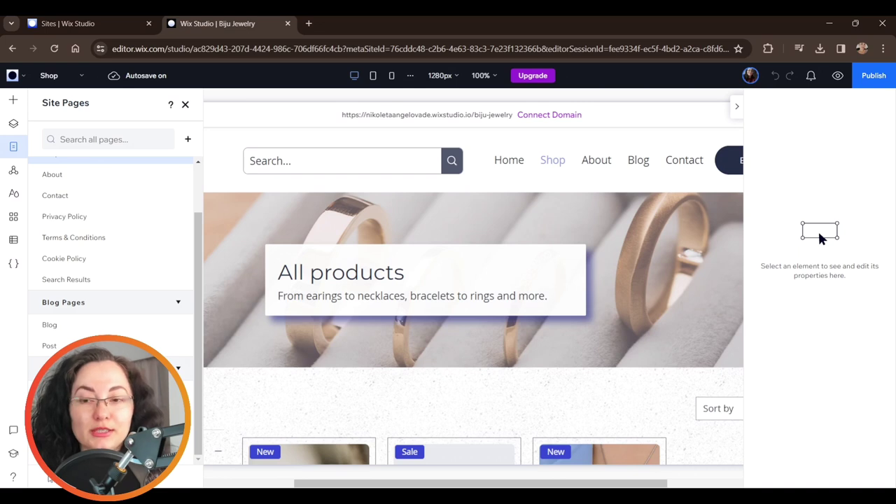
scroll(109, 315, up, 2)
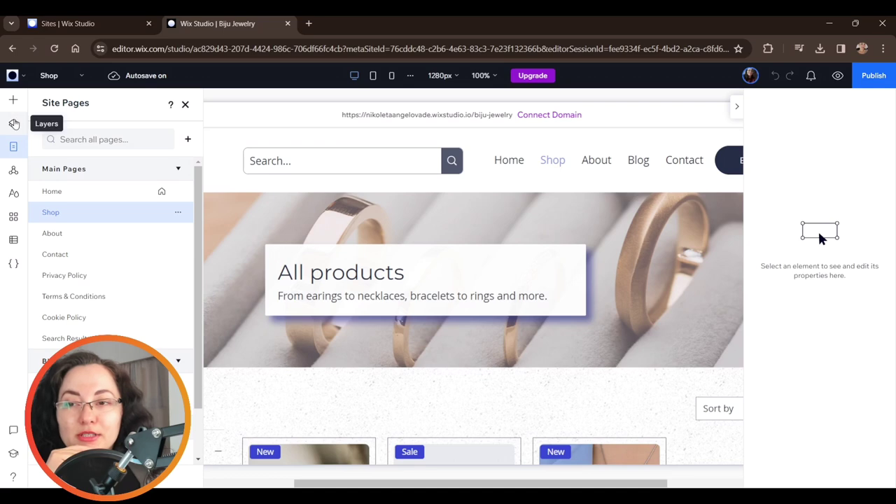
click(13, 124)
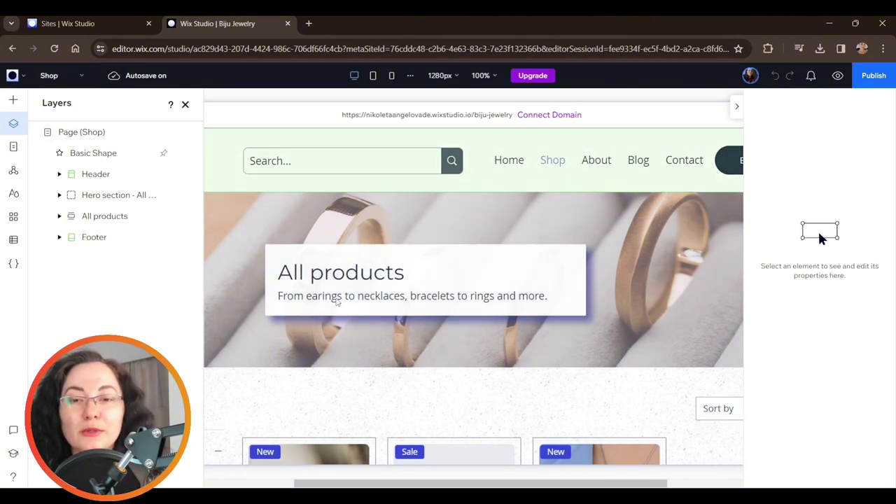
Drill from the Shop hero through cell and container to the All products heading, then collapse Hero section in Layers
click(338, 300)
click(185, 103)
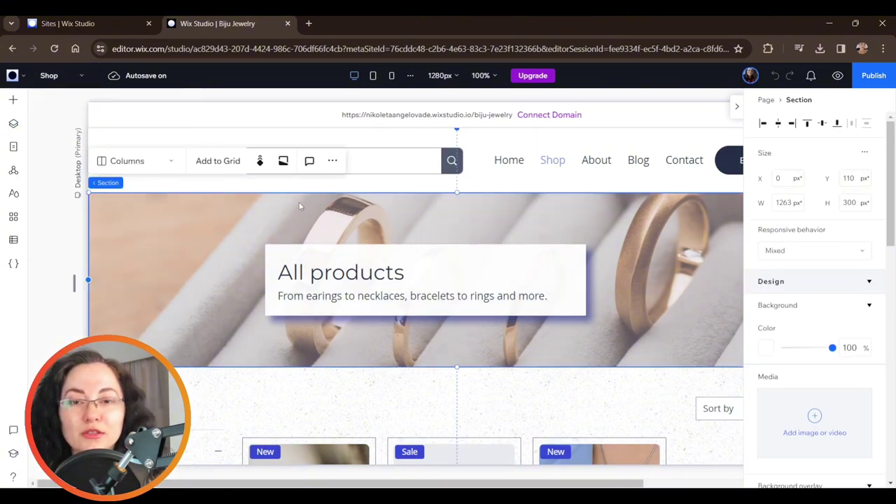
click(365, 274)
click(363, 273)
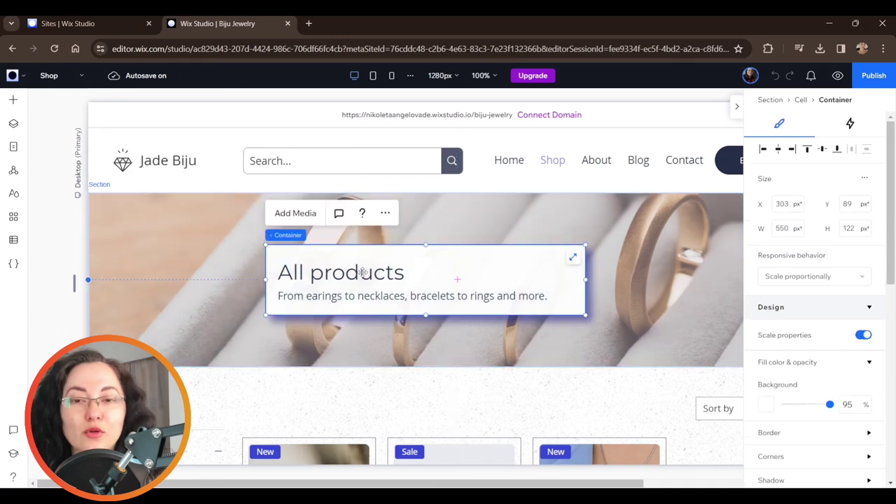
click(362, 273)
click(362, 273)
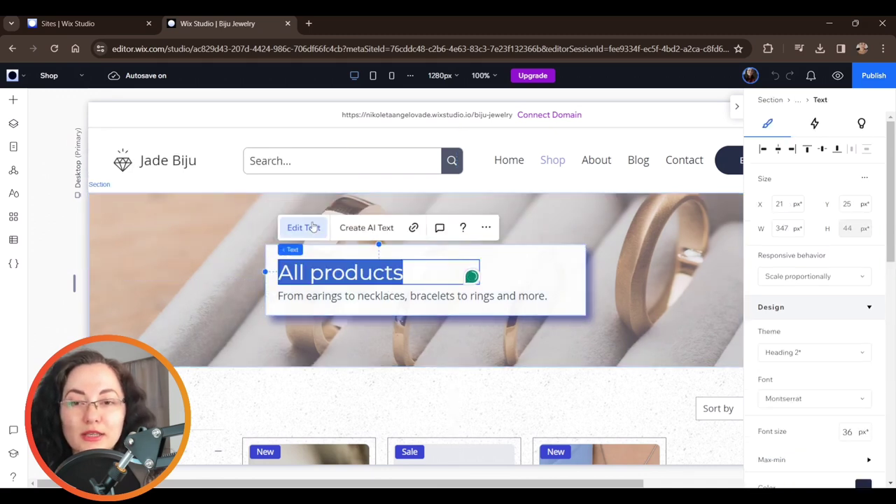
click(14, 125)
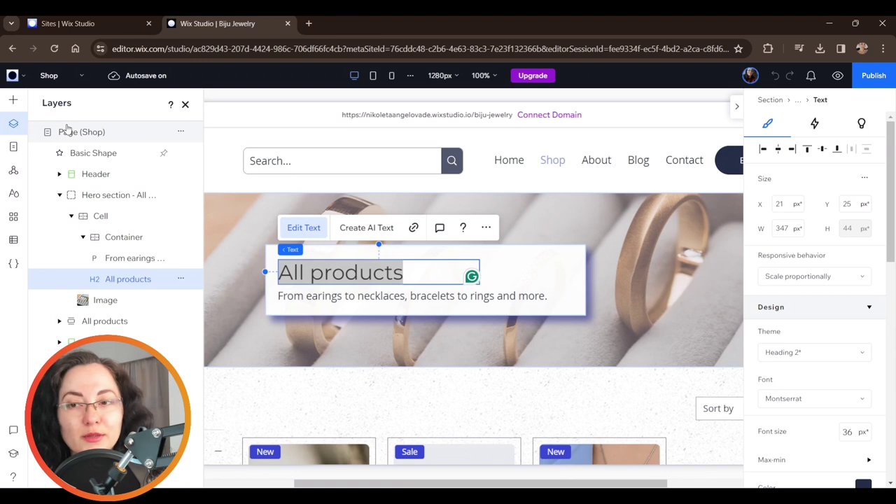
click(58, 195)
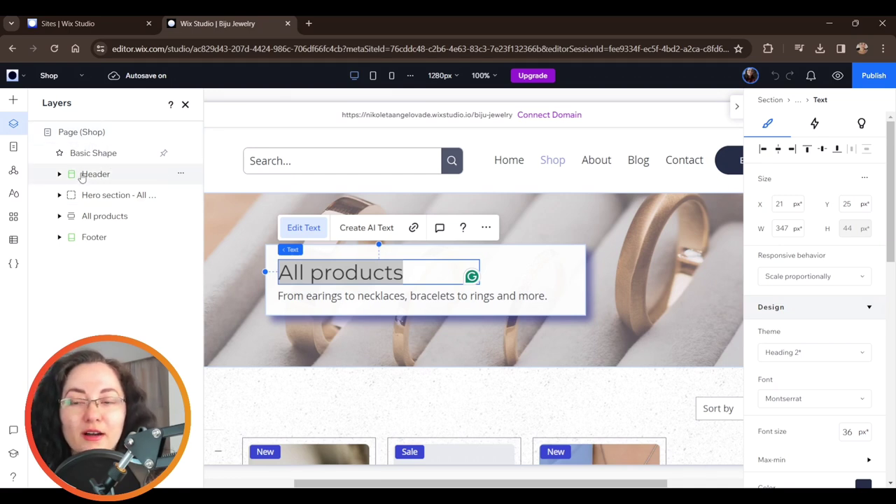
Select the Header, Hero section, All products and Footer layers in turn
click(84, 173)
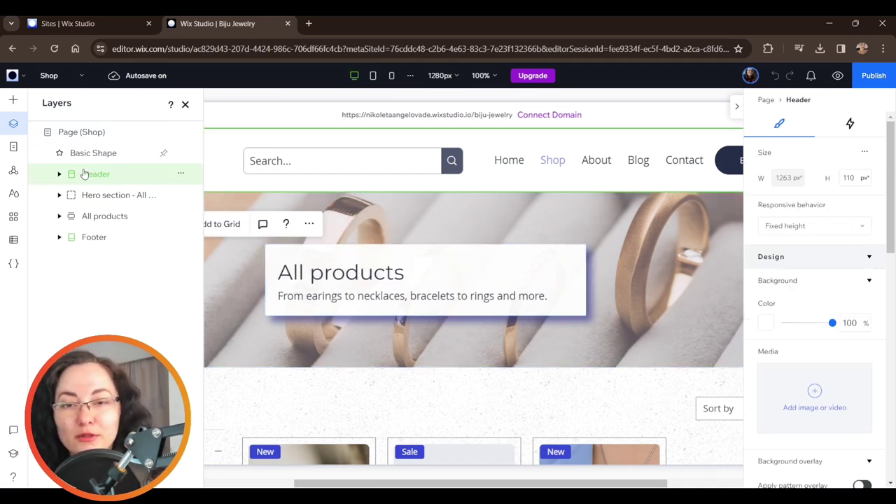
click(112, 196)
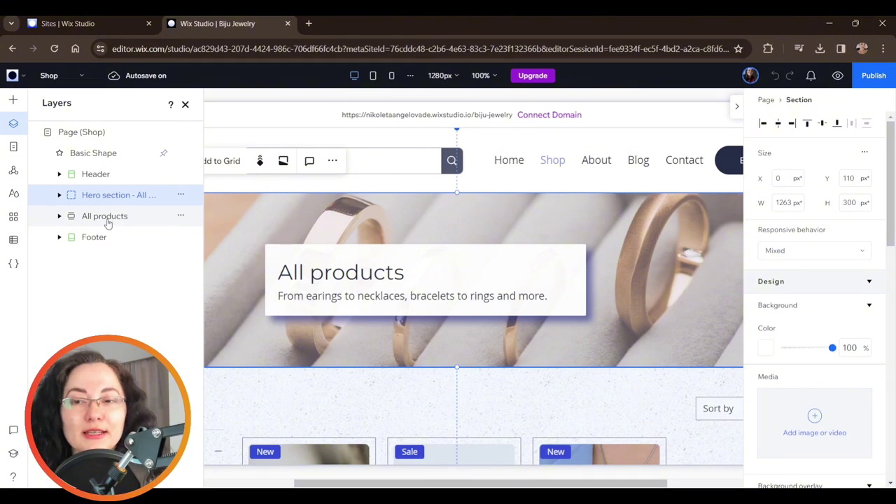
click(107, 217)
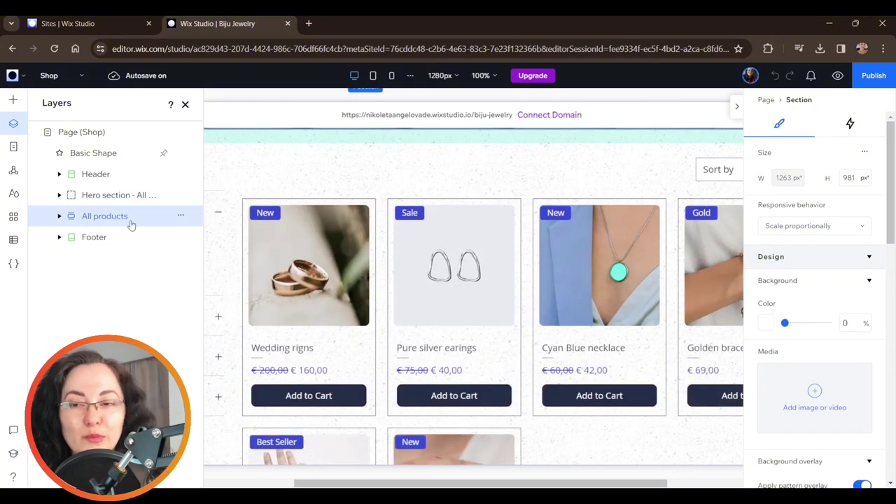
click(80, 196)
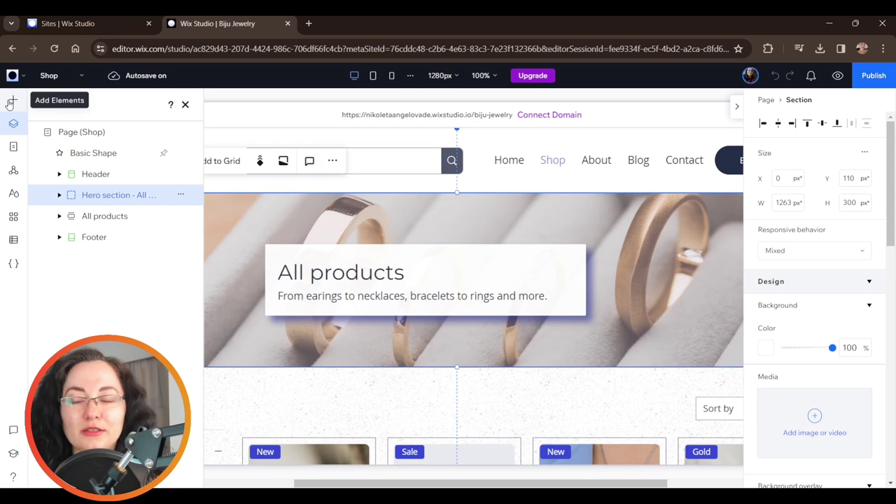
click(92, 238)
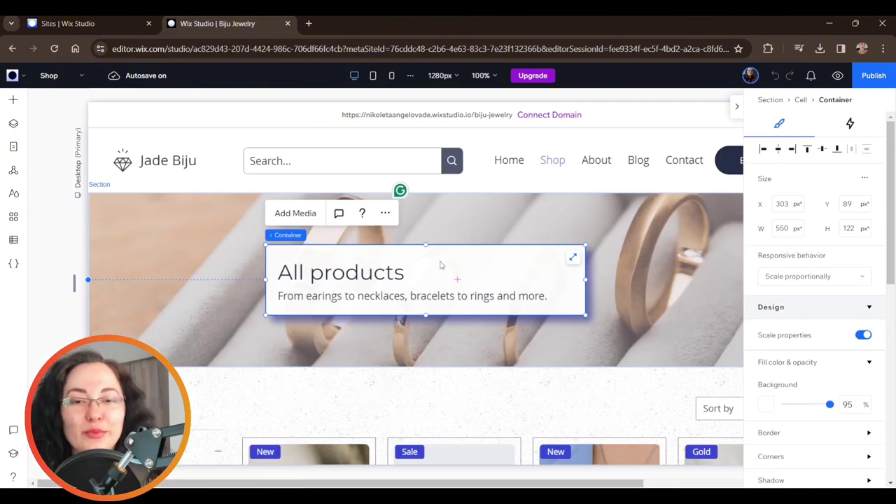
Select the All products heading and review its inspector: Heading 2 theme, Montserrat 36px, H2 tag
click(359, 272)
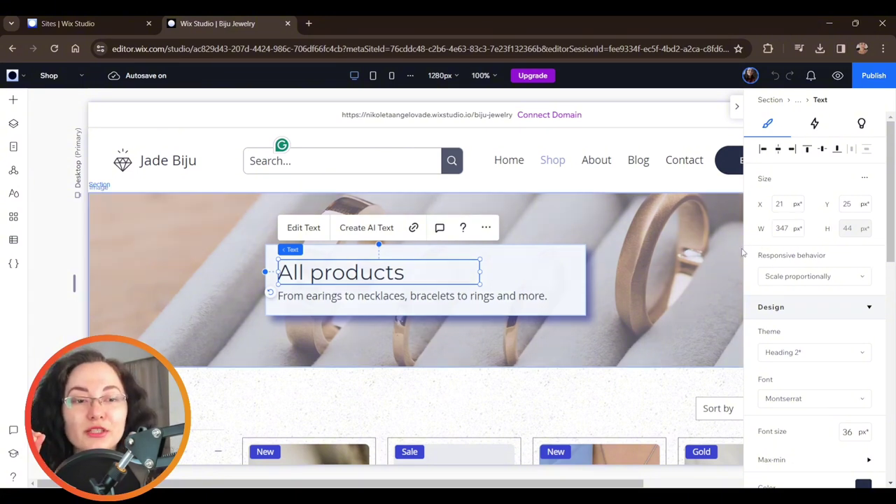
scroll(809, 334, down, 5)
scroll(811, 335, down, 2)
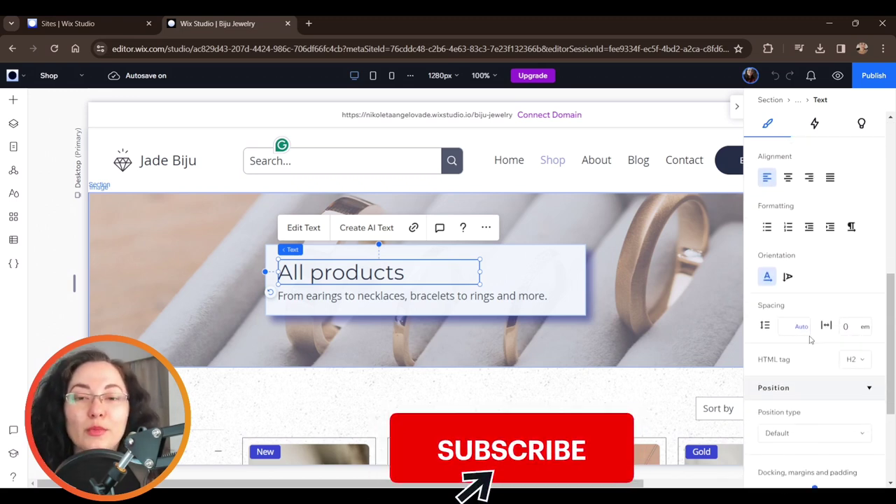
scroll(810, 339, down, 3)
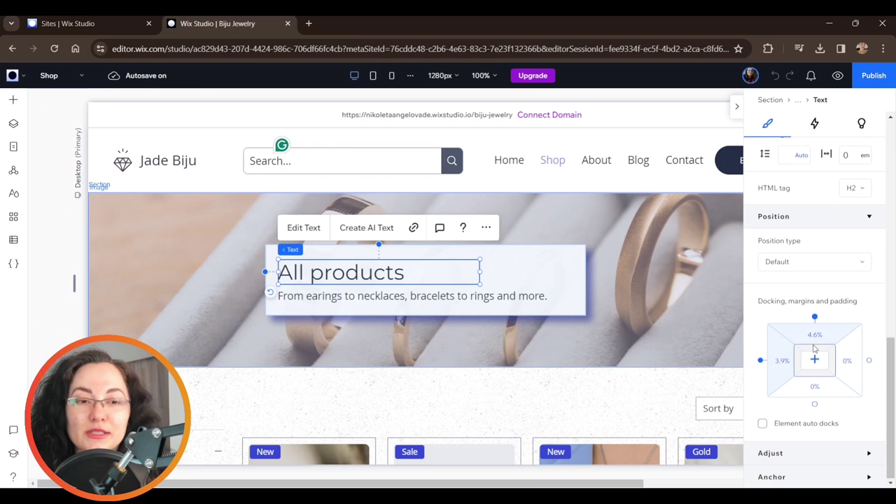
scroll(814, 348, up, 10)
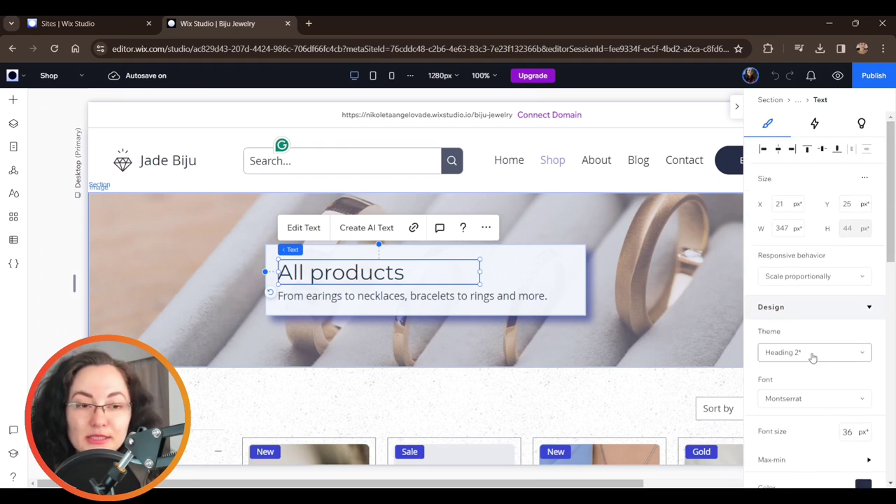
scroll(810, 386, down, 1)
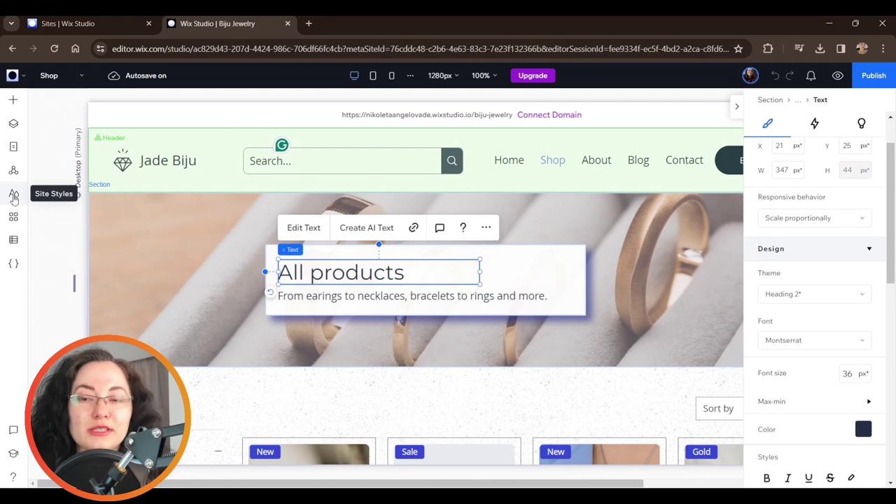
click(15, 197)
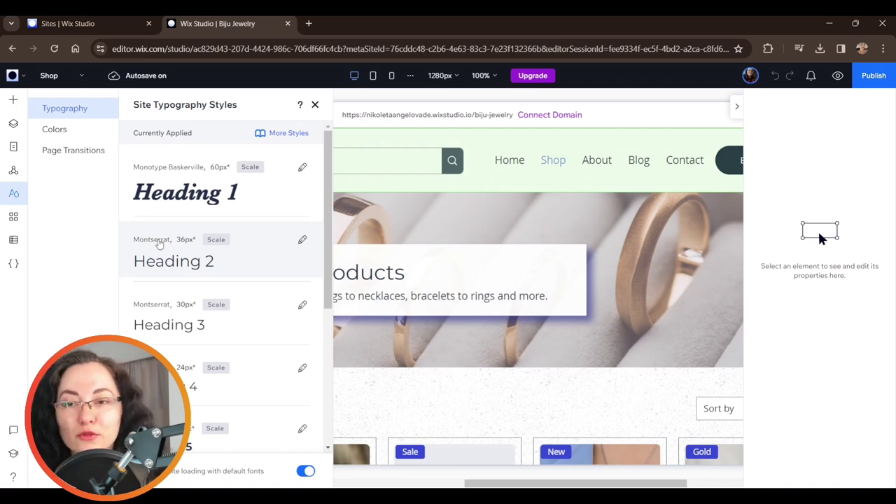
click(406, 273)
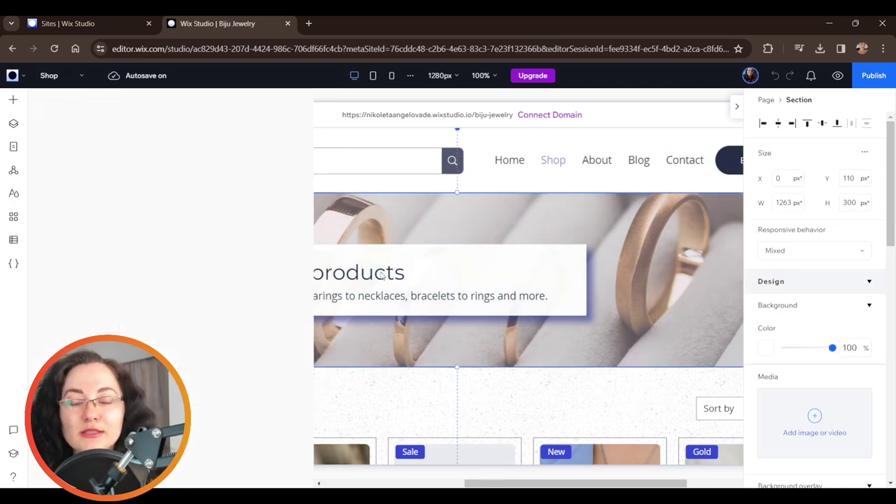
click(378, 274)
click(375, 273)
click(371, 272)
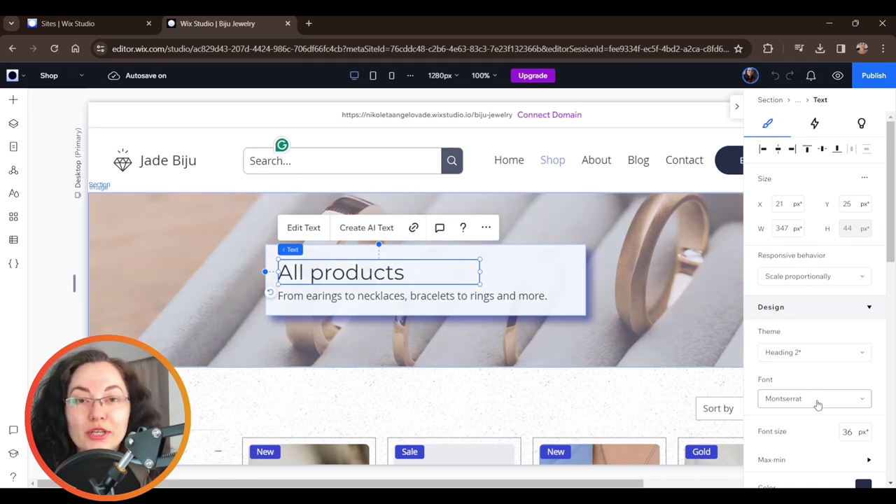
scroll(821, 399, down, 5)
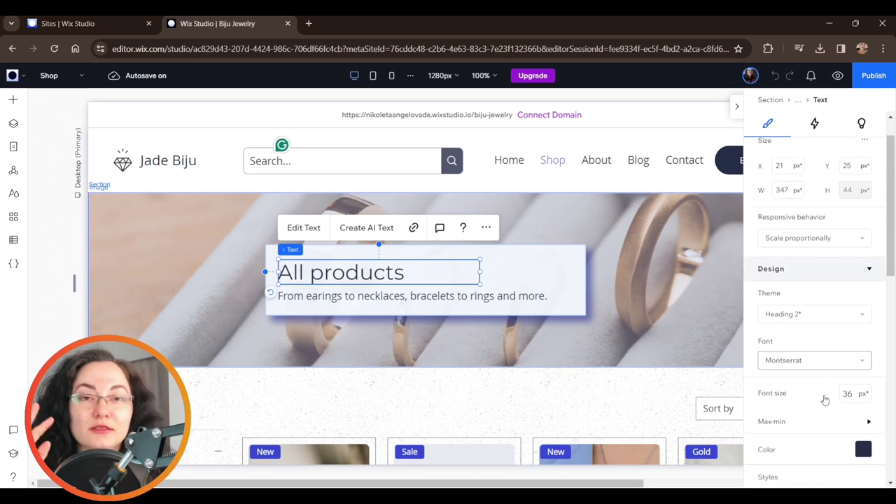
scroll(837, 398, up, 2)
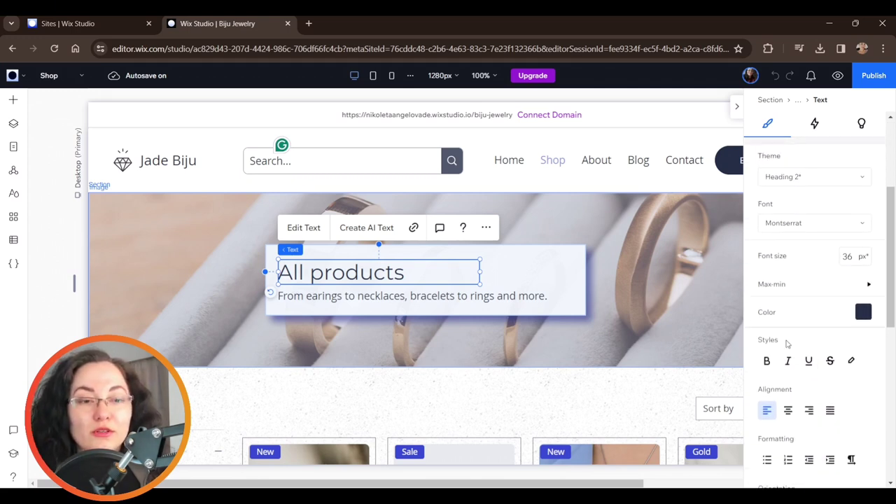
click(767, 362)
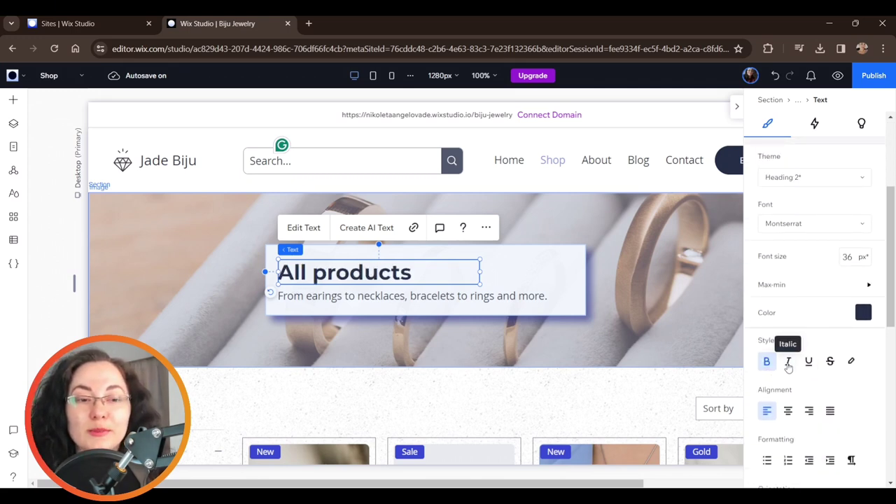
click(788, 363)
click(788, 365)
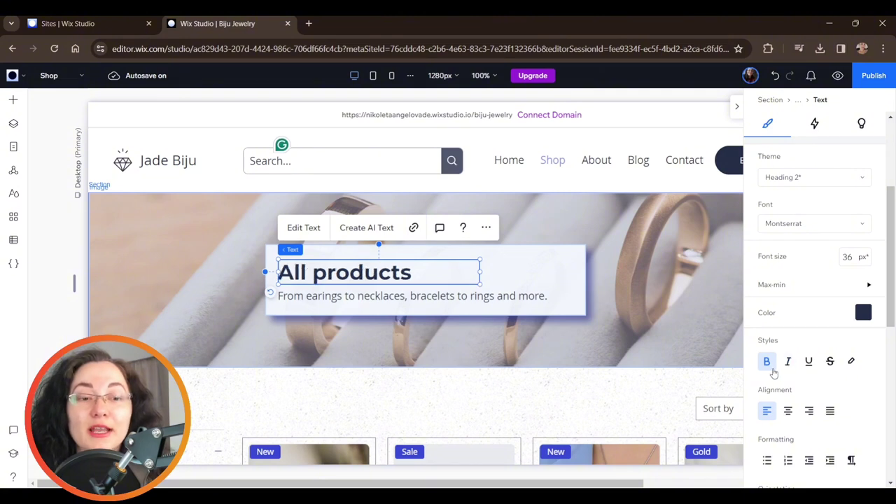
click(772, 371)
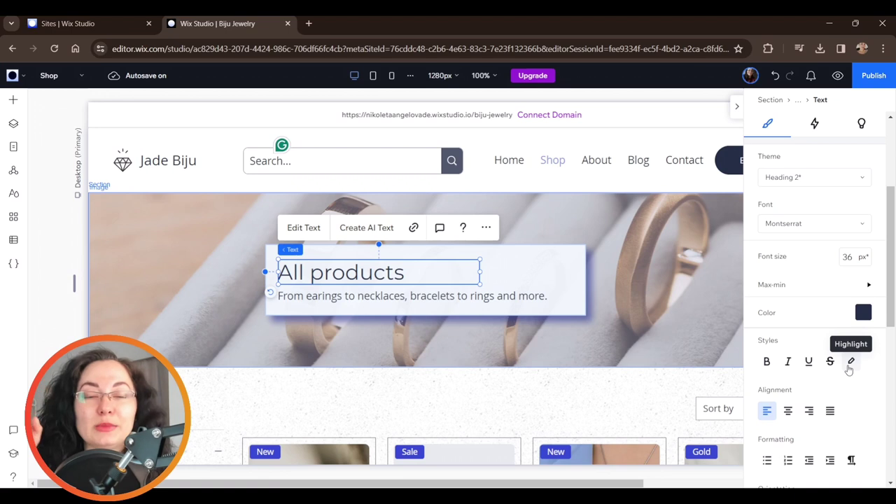
scroll(840, 371, down, 5)
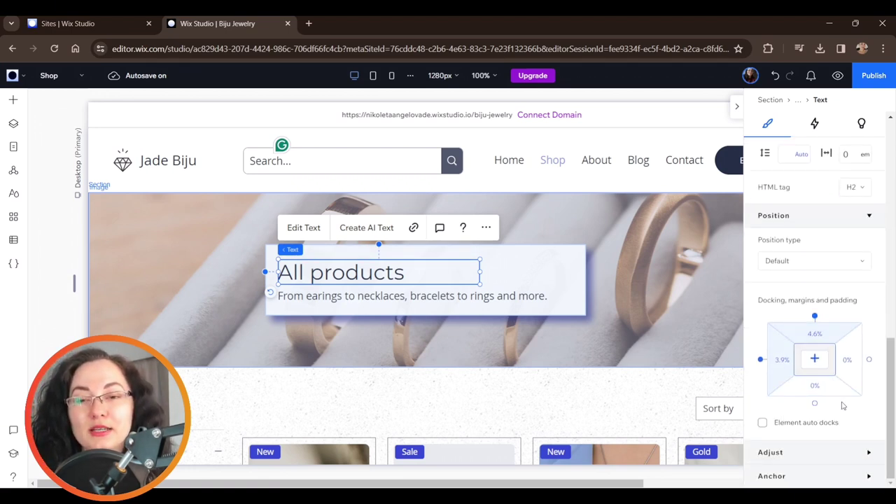
scroll(840, 392, up, 8)
scroll(842, 410, up, 1)
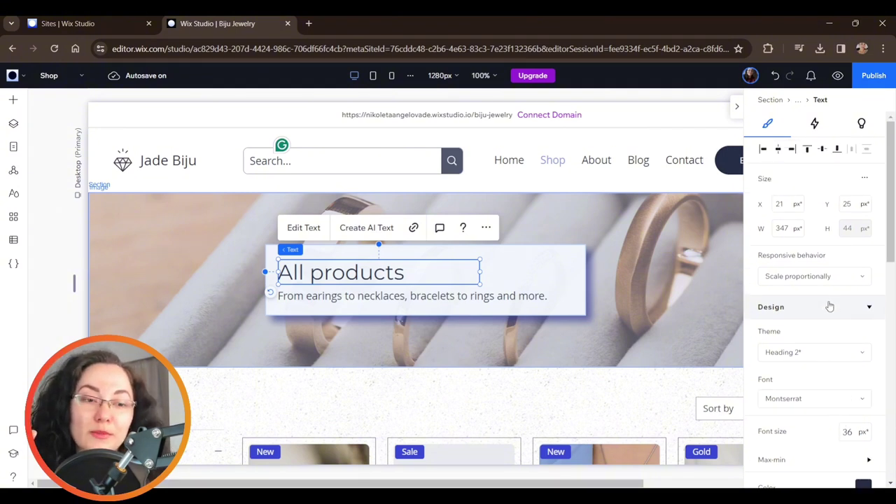
scroll(848, 316, down, 3)
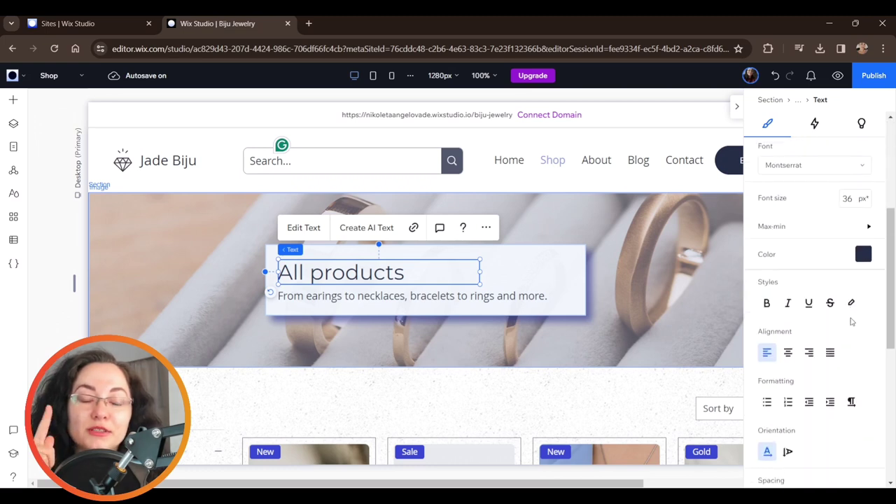
scroll(848, 320, down, 5)
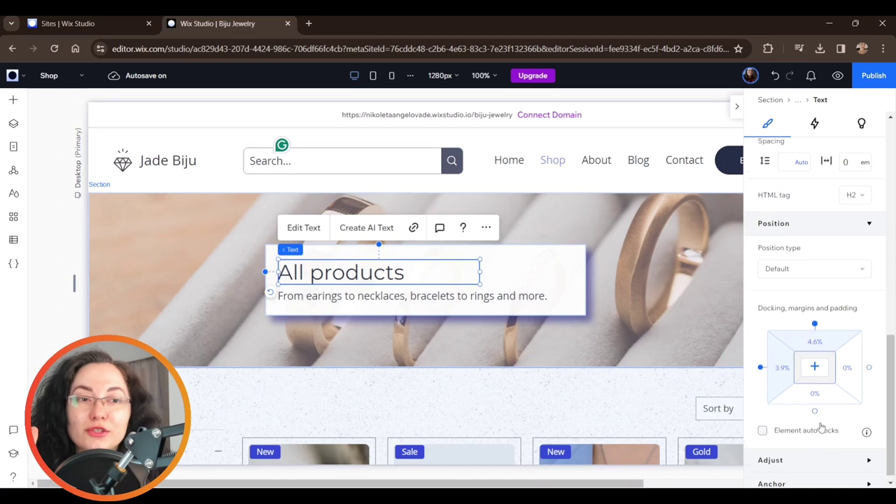
scroll(816, 421, up, 5)
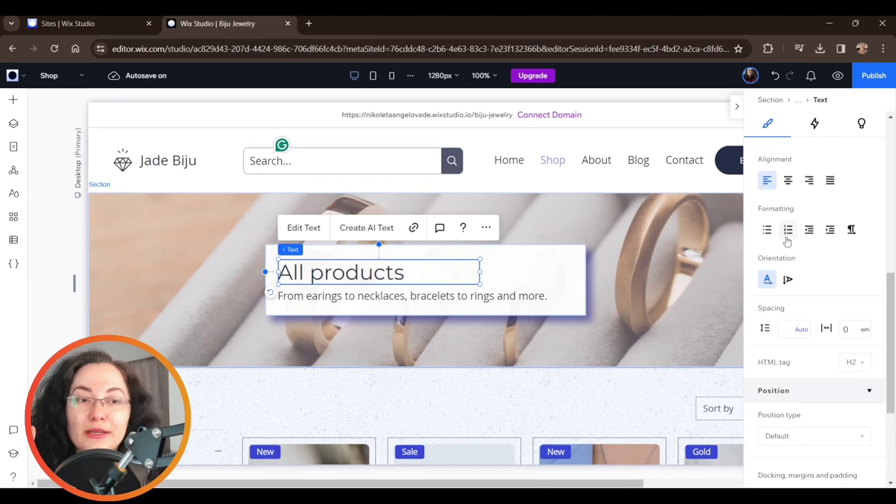
After viewing the heading's Animations, select its container and review its Design settings: white background at 95% opacity
click(818, 127)
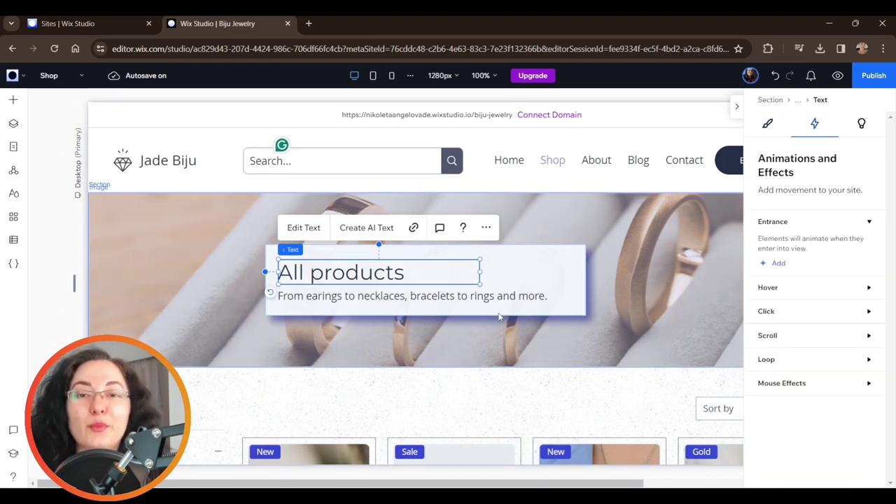
mouse_move(299, 249)
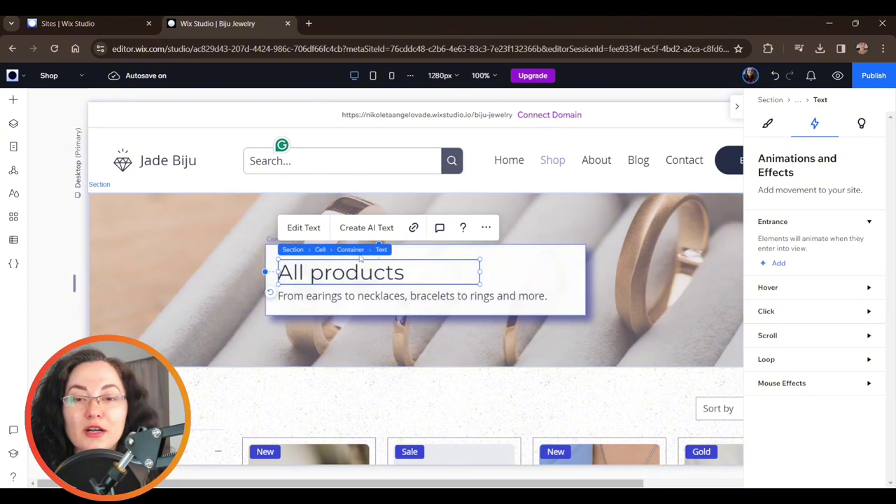
click(361, 252)
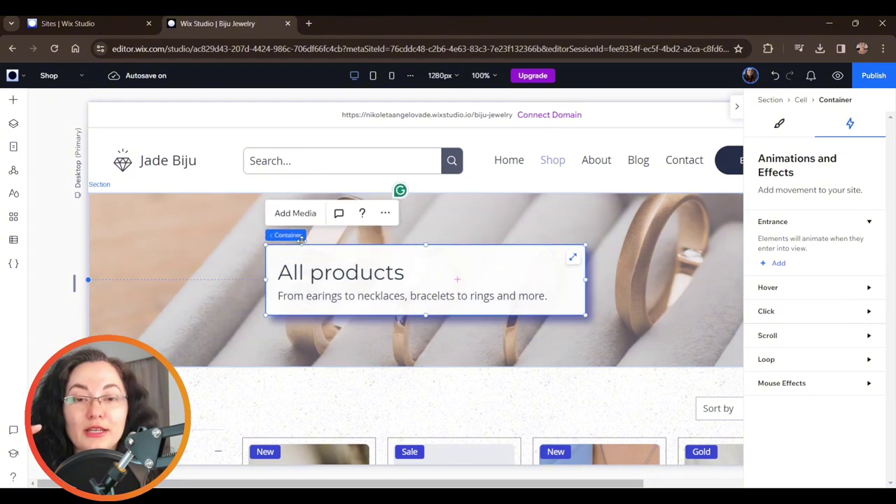
click(779, 126)
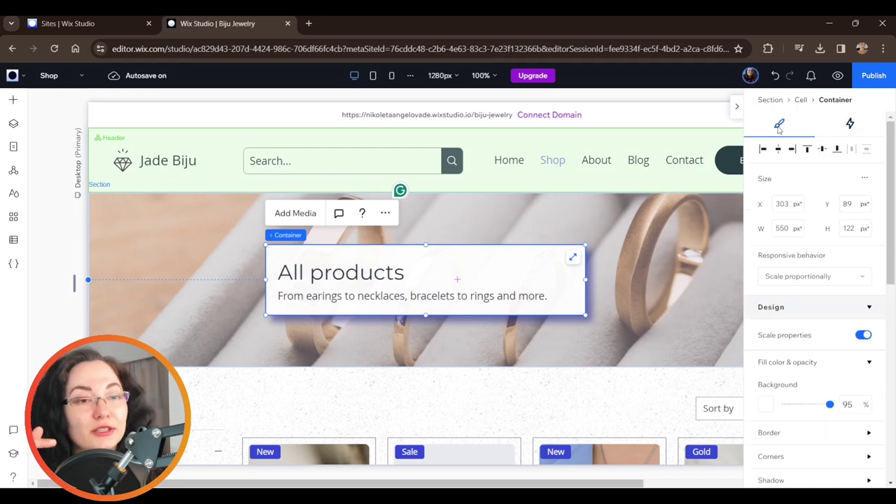
scroll(833, 350, down, 3)
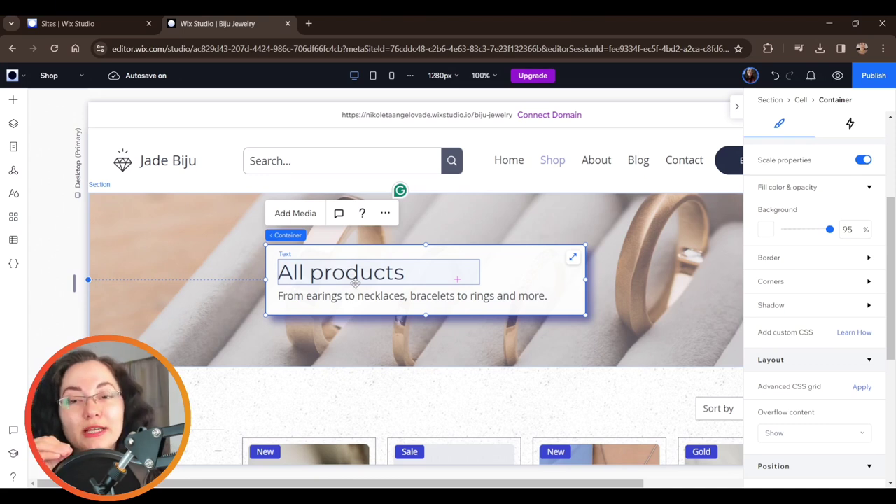
mouse_move(305, 237)
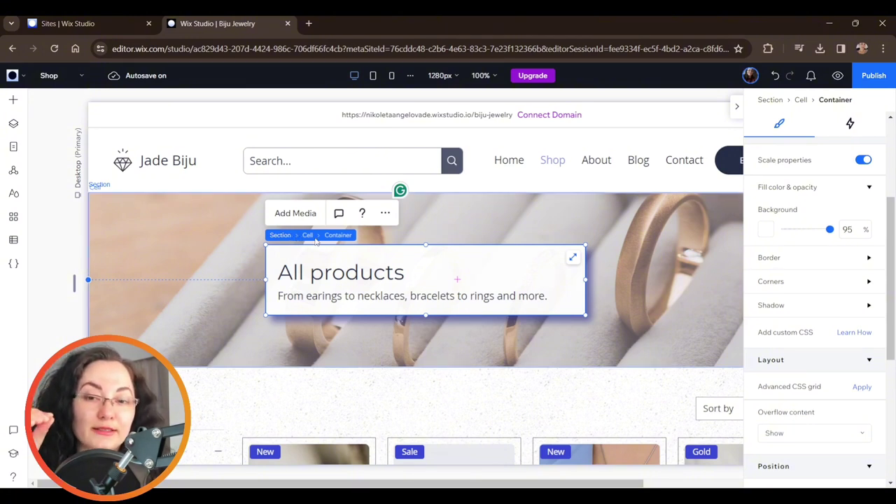
Toggle the Layers panel, then choose Home from the page list to show the "Jewellery made differently." hero
click(13, 123)
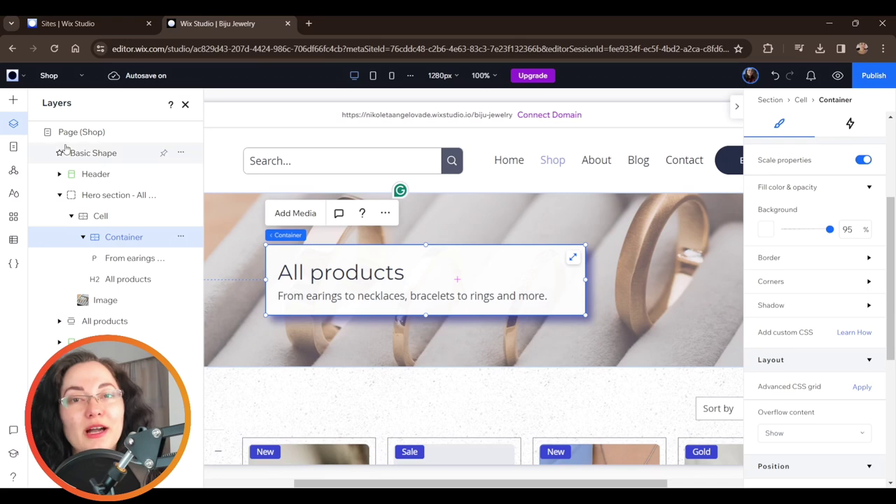
click(185, 103)
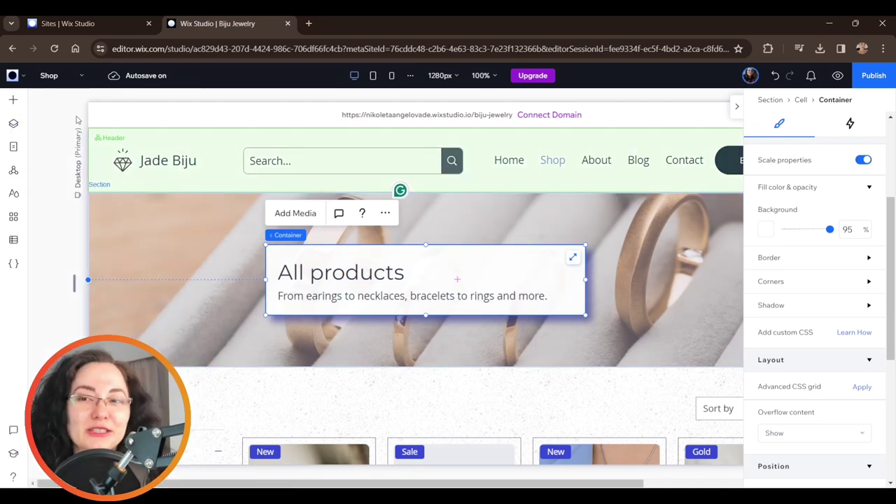
click(47, 78)
click(60, 97)
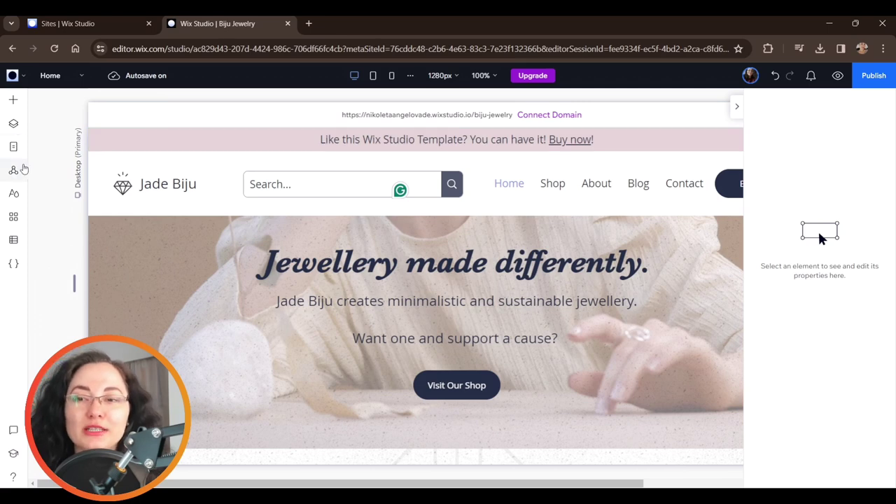
Open Site Pages, preview the Page and Dynamic Page add options, and browse the page list
click(13, 148)
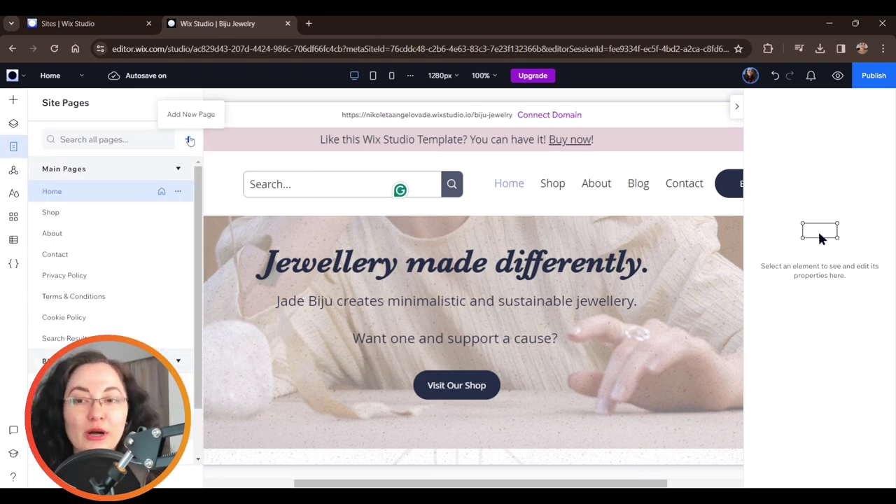
click(190, 141)
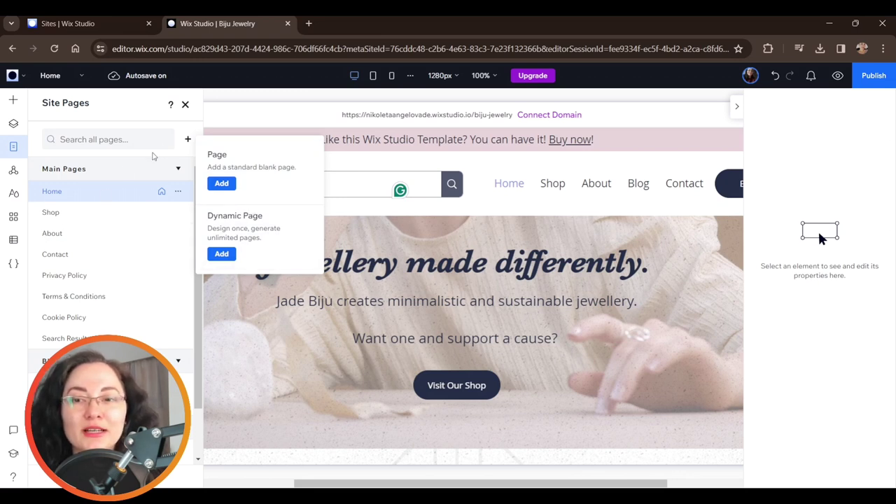
scroll(107, 191, down, 1)
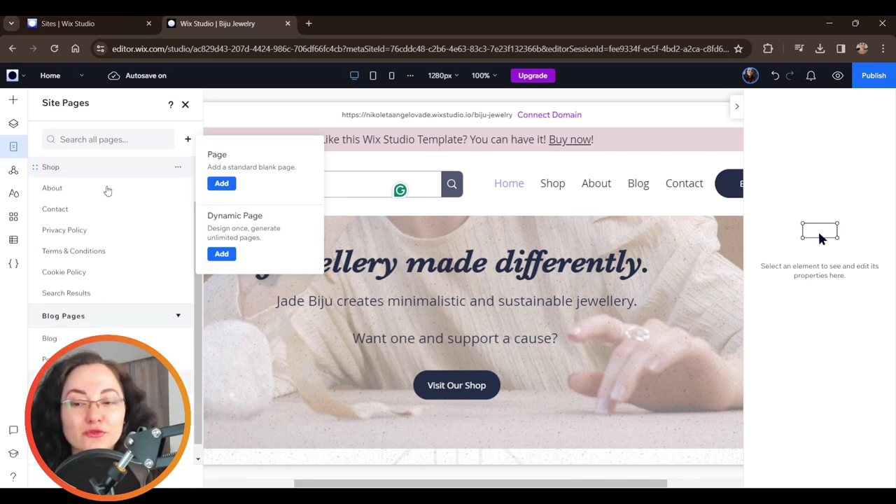
scroll(107, 190, down, 1)
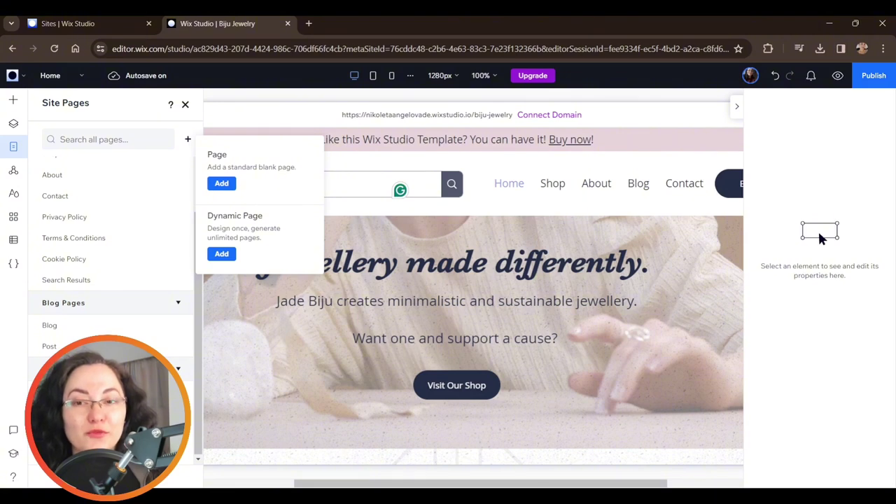
click(821, 238)
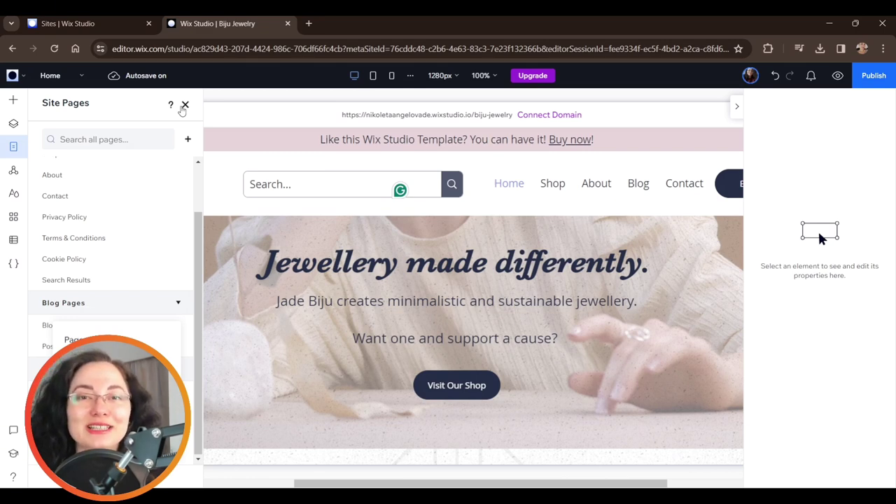
click(184, 105)
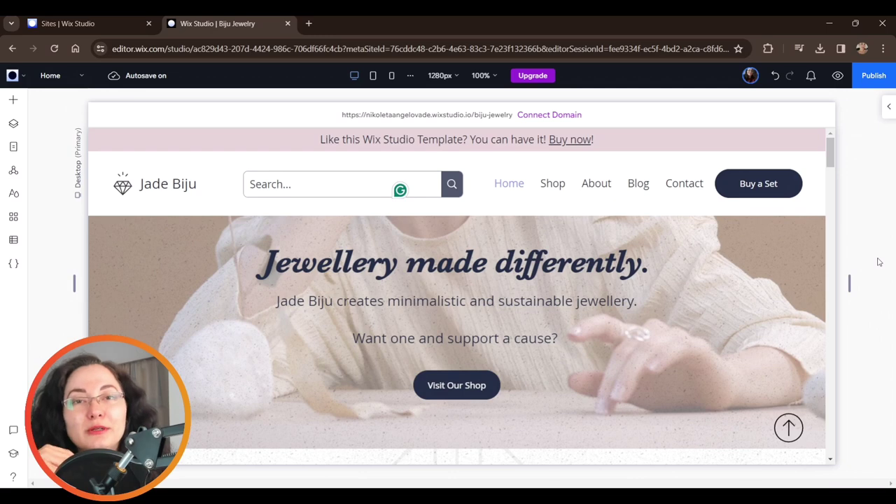